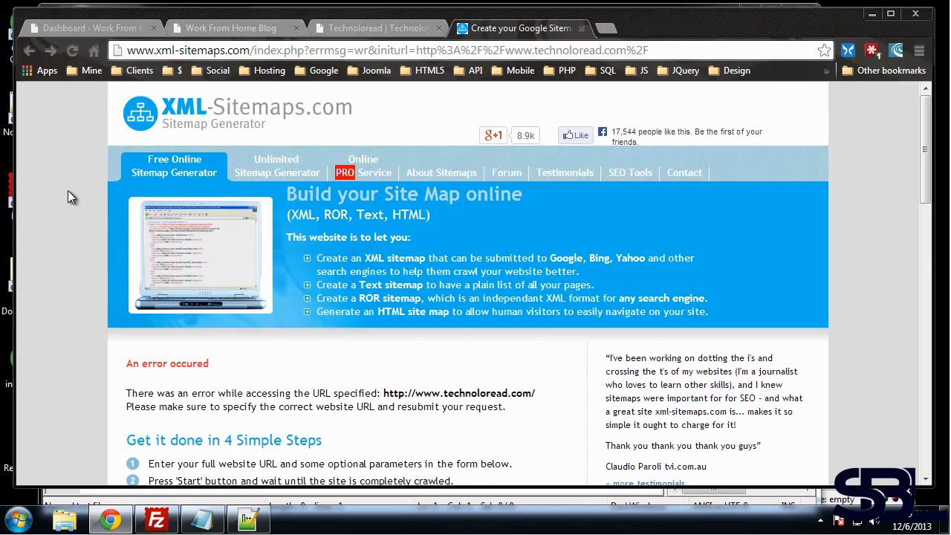
scroll(68, 190, "down", 3)
scroll(69, 190, "down", 2)
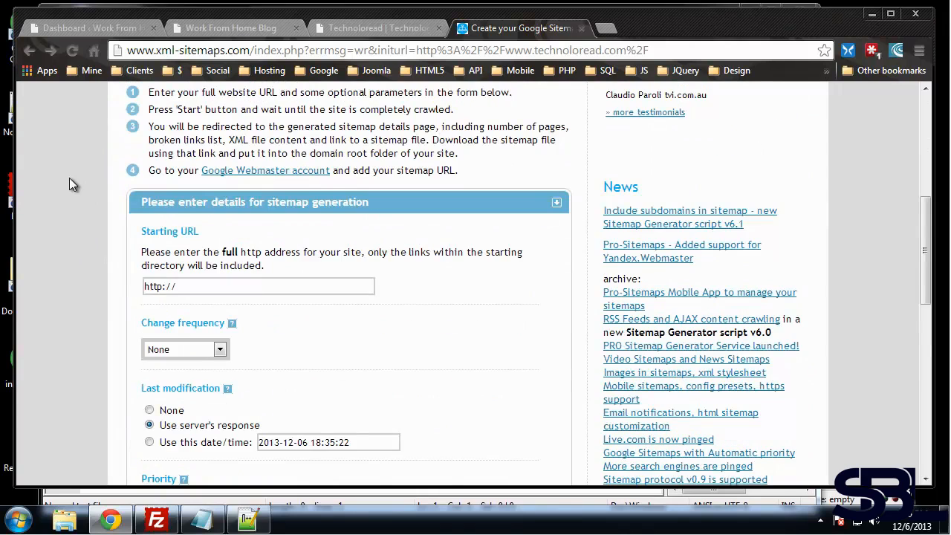
scroll(70, 182, "down", 1)
left_click(209, 211)
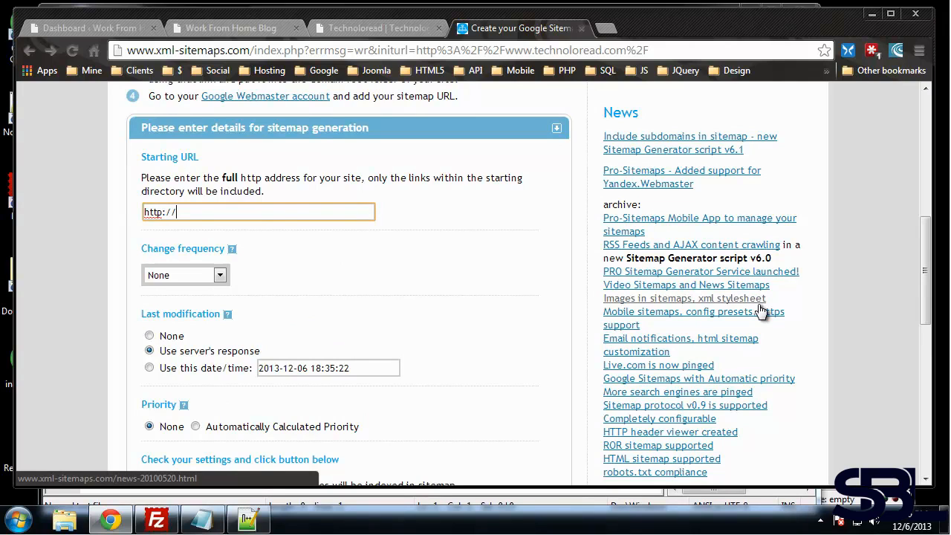
left_click(363, 30)
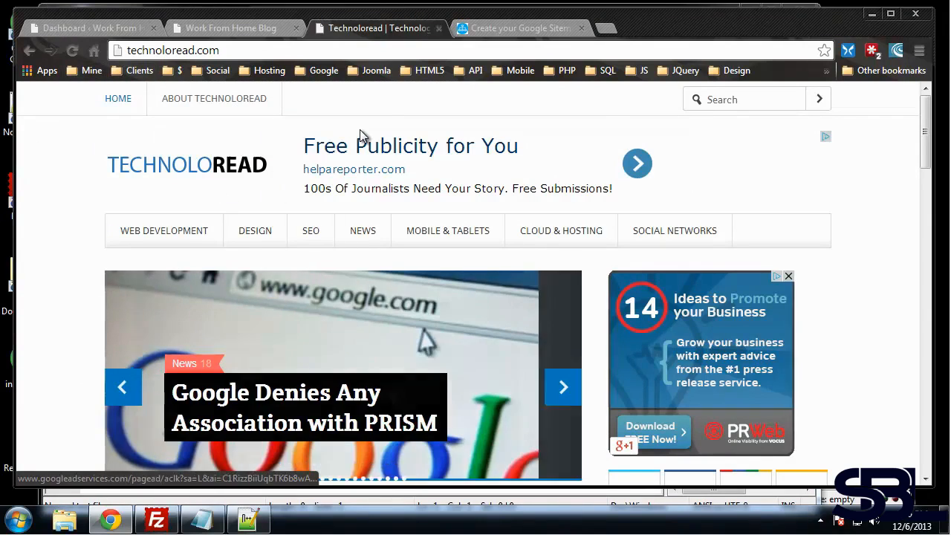
left_click(483, 30)
left_click(199, 211)
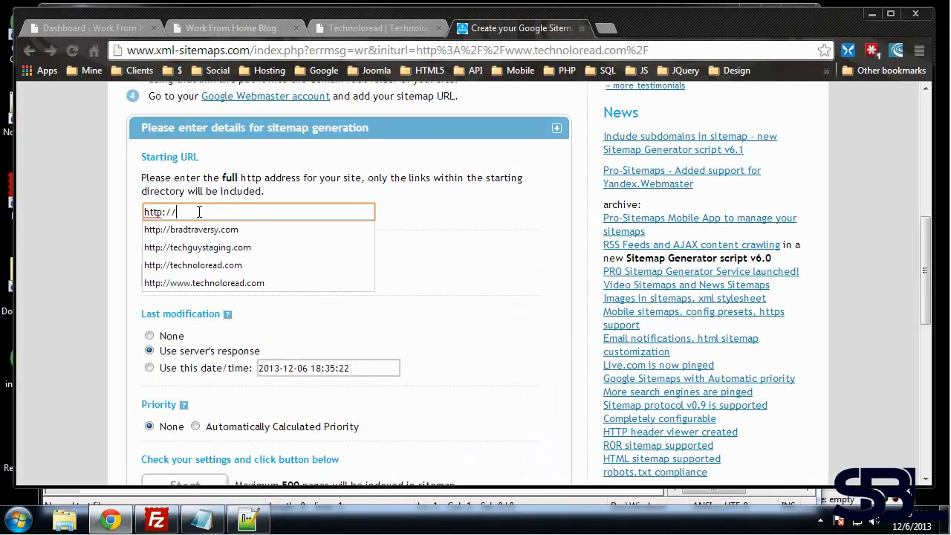
type("te")
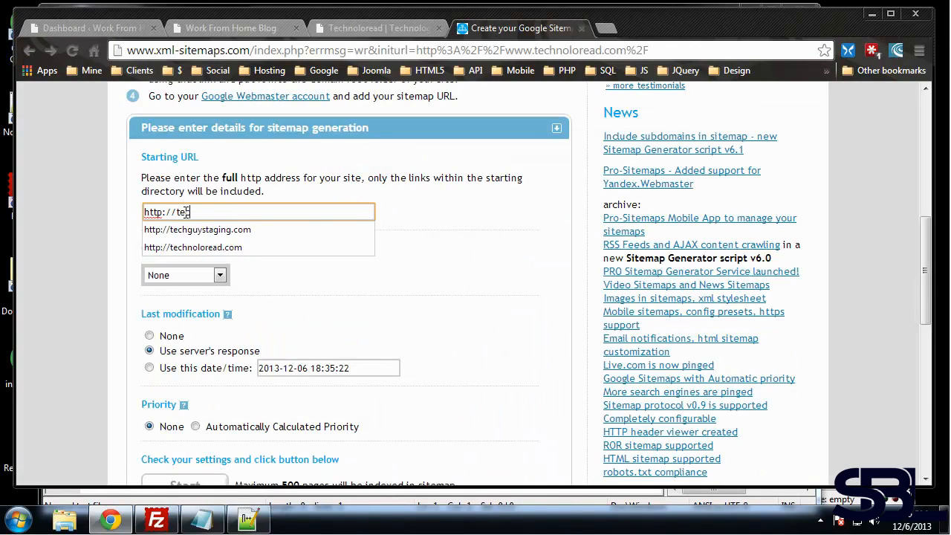
type("ch")
left_click(186, 247)
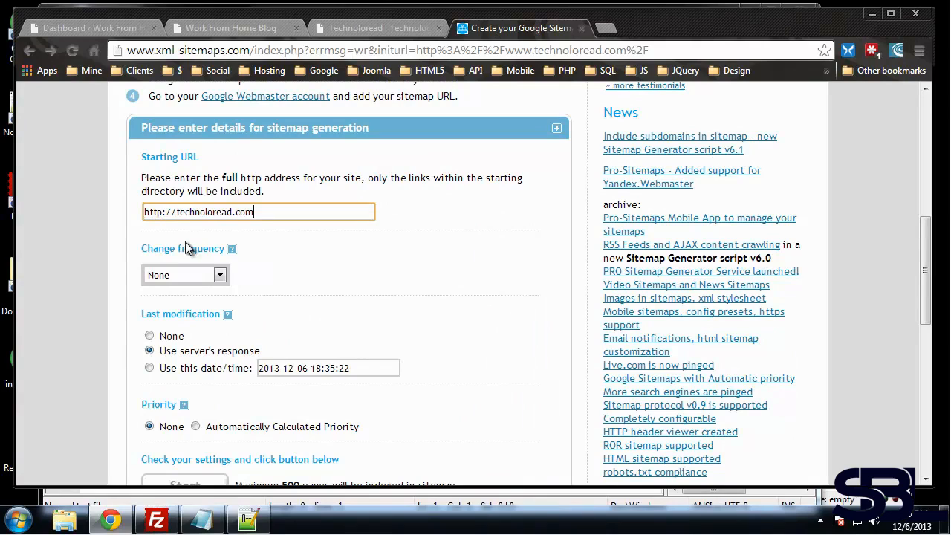
left_click(354, 258)
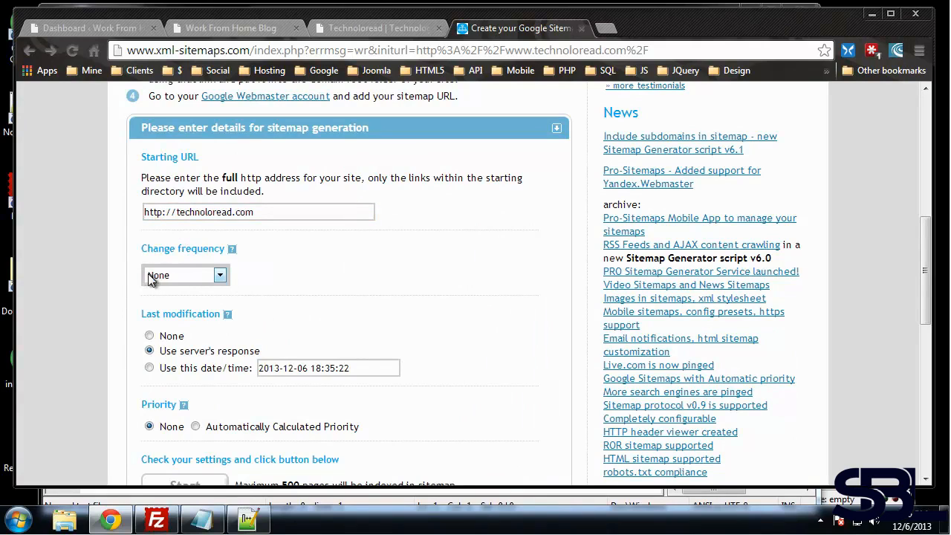
Set the change frequency to Weekly, keep the other settings, and start generating the sitemap
left_click(219, 276)
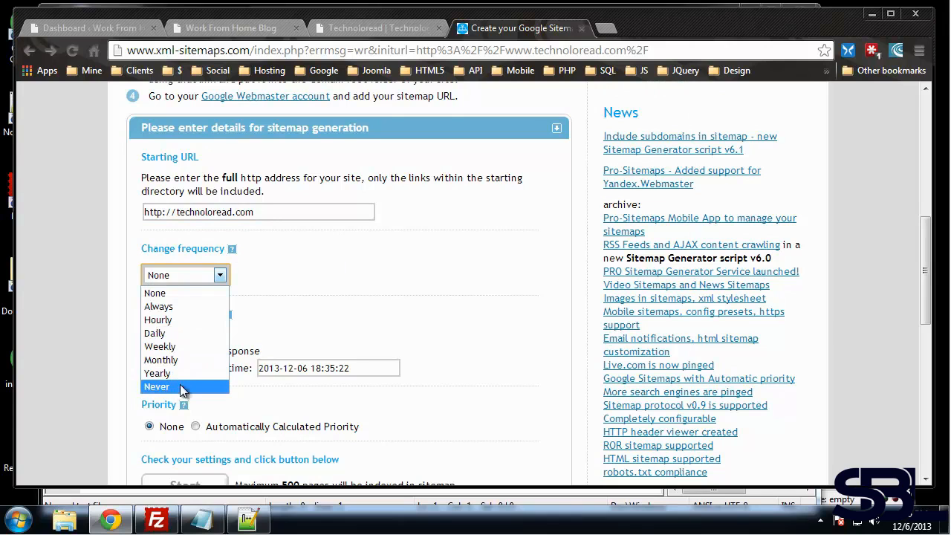
left_click(176, 346)
scroll(320, 318, "down", 4)
scroll(318, 331, "up", 3)
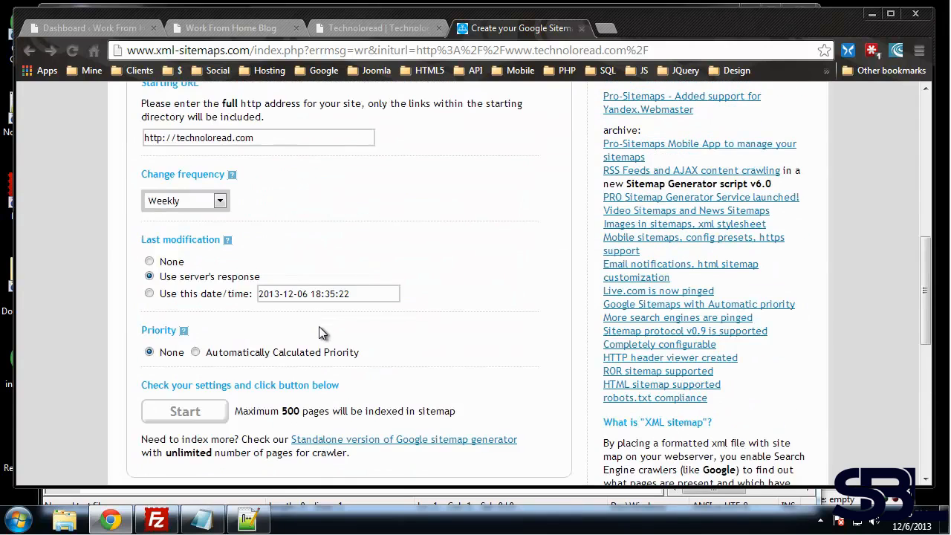
scroll(257, 319, "down", 1)
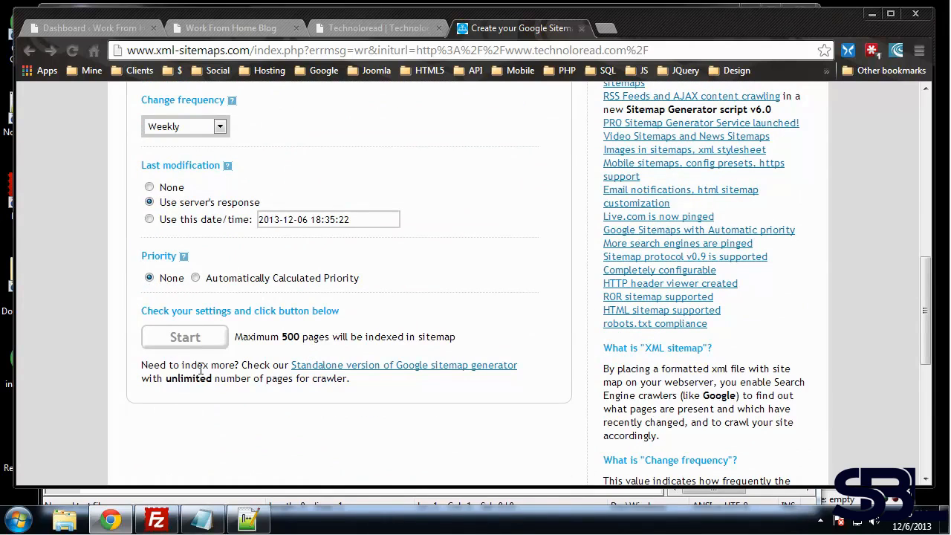
left_click(181, 339)
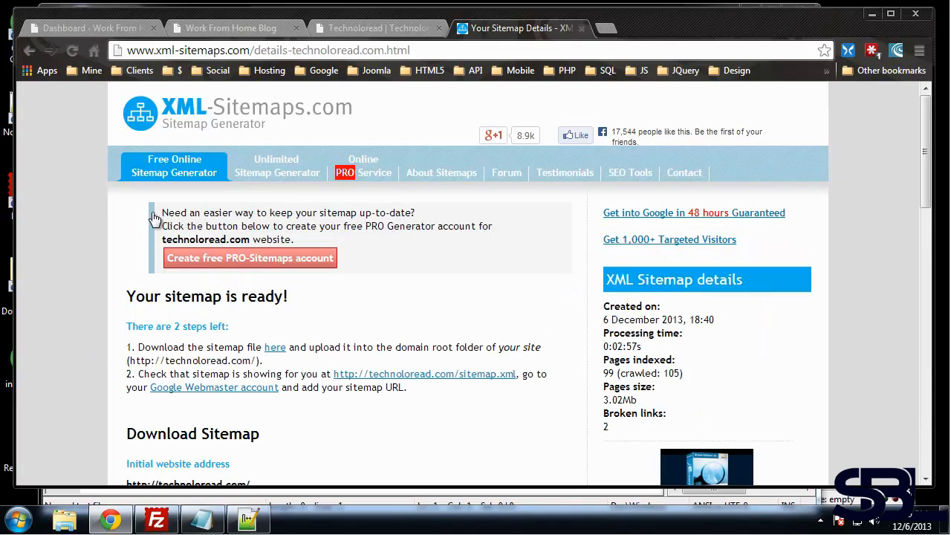
Download the un-compressed XML sitemap to the Desktop as sitemap.xml, replacing the existing file
scroll(62, 228, "down", 4)
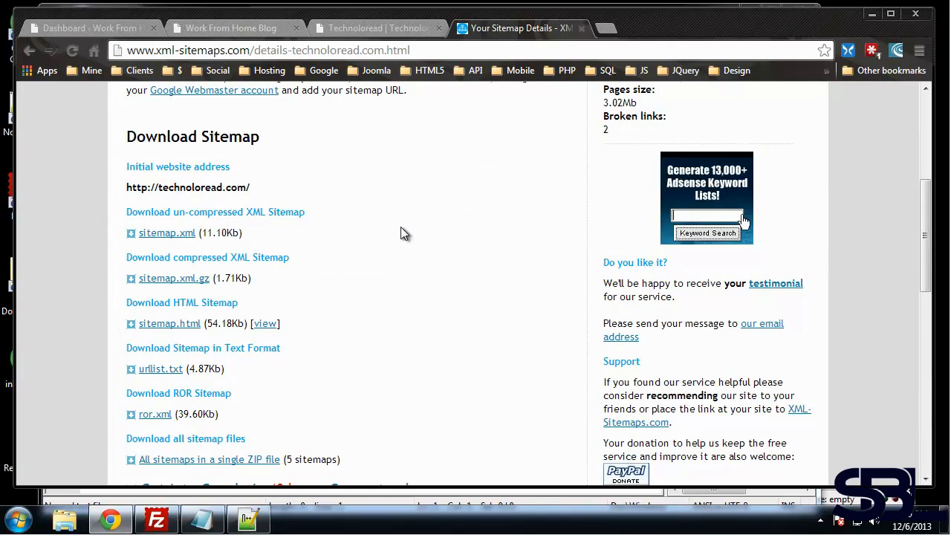
left_click(165, 233)
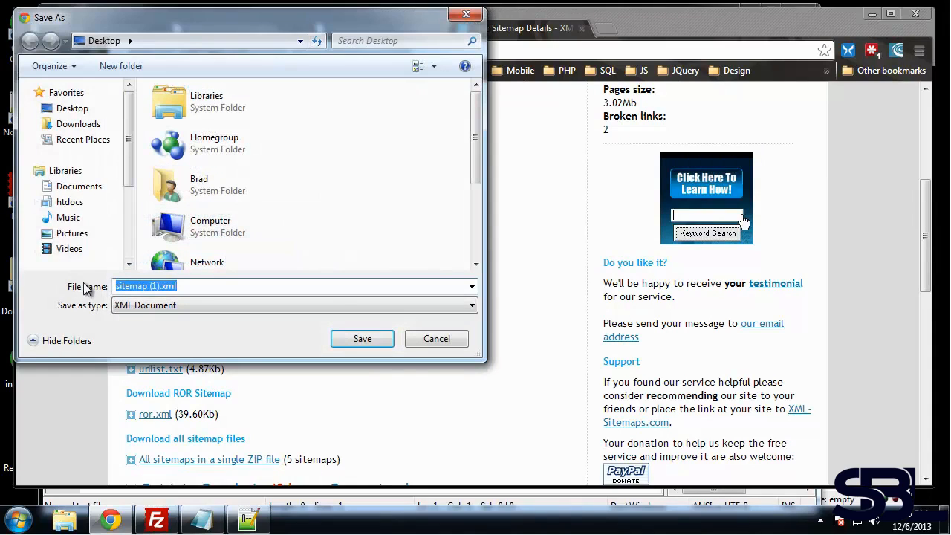
scroll(439, 202, "down", 3)
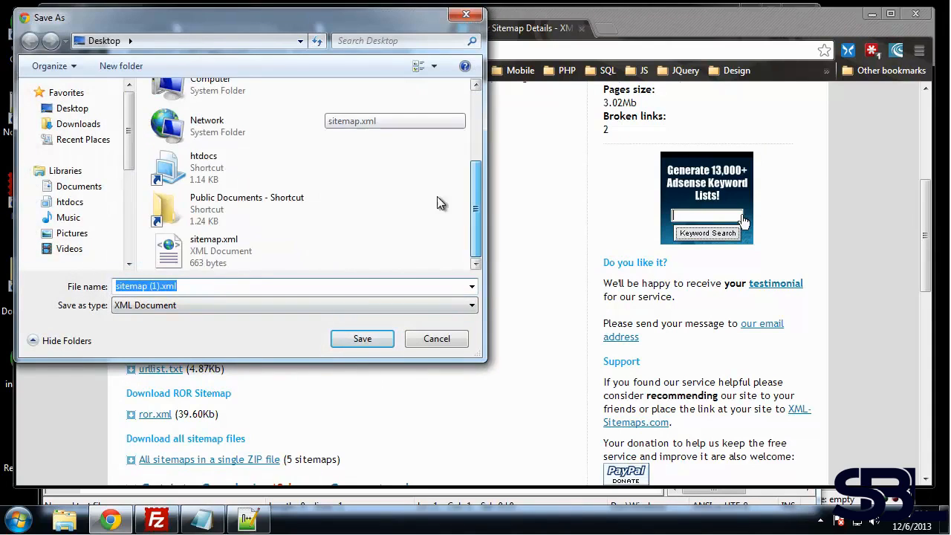
left_click(226, 248)
left_click(361, 339)
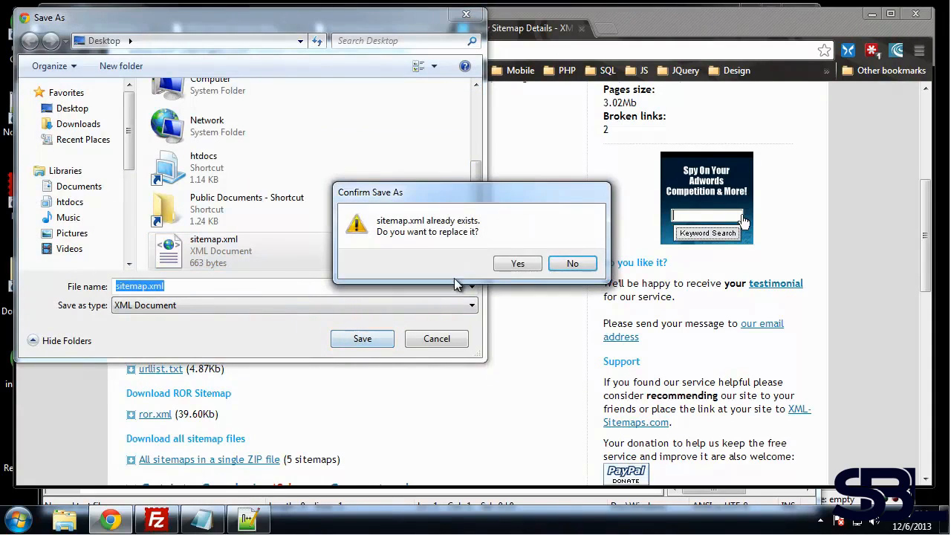
left_click(513, 266)
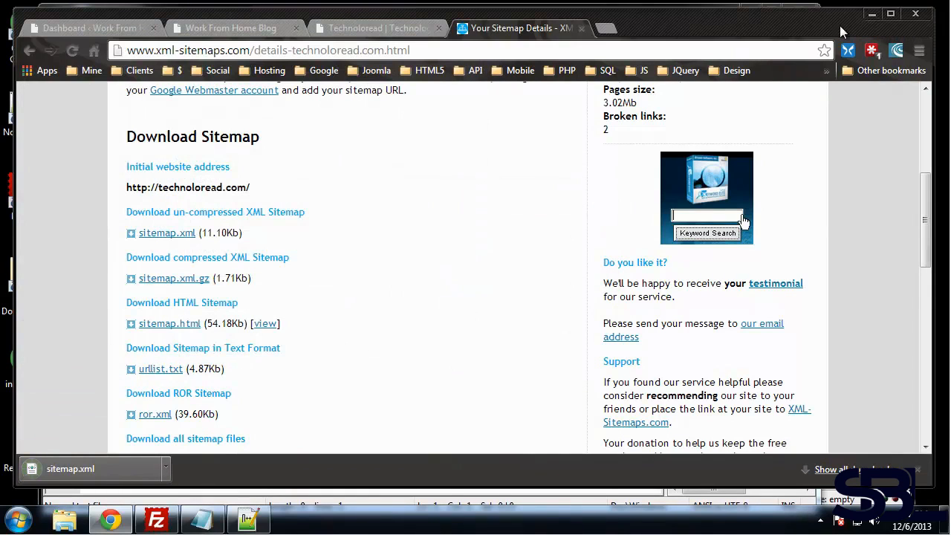
Clear the browser and blank editor windows from view and open the desktop's sitemap.xml in Notepad++
left_click(871, 15)
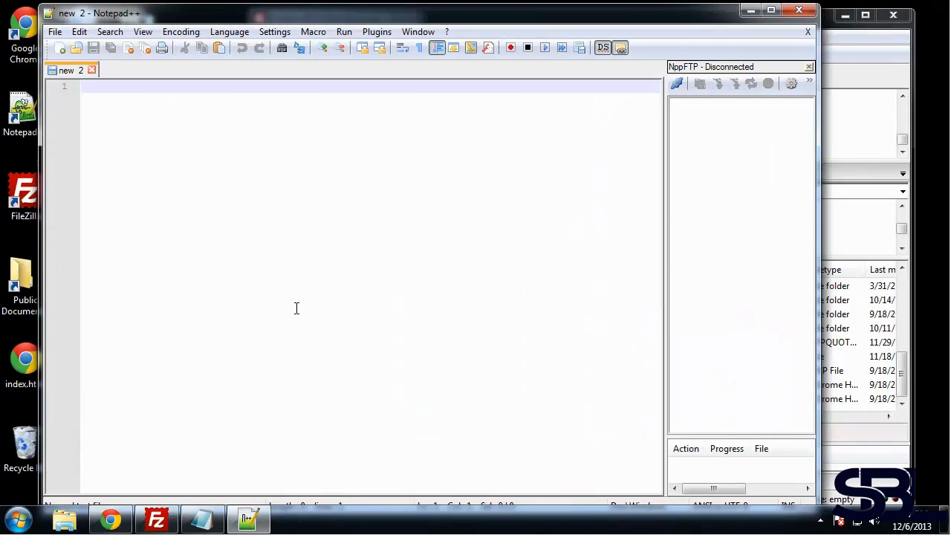
left_click(798, 10)
right_click(145, 367)
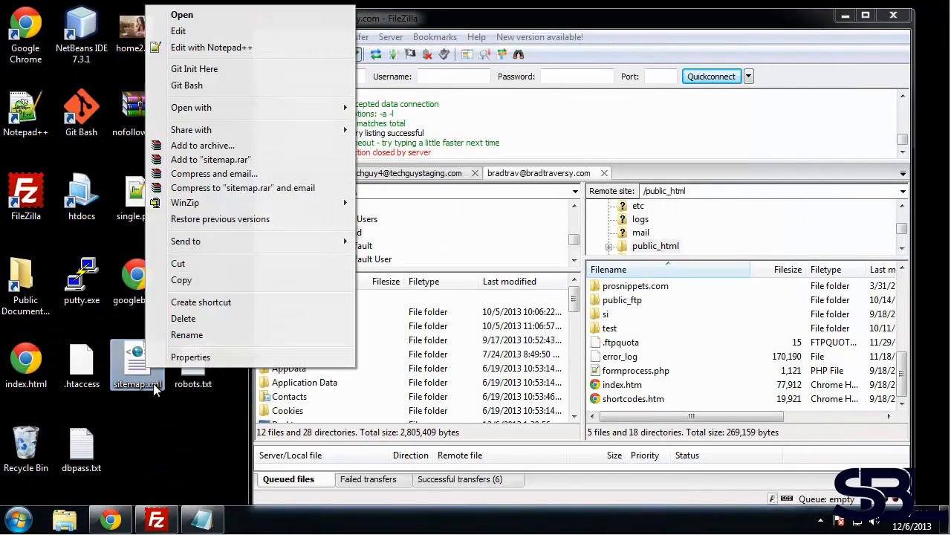
left_click(220, 47)
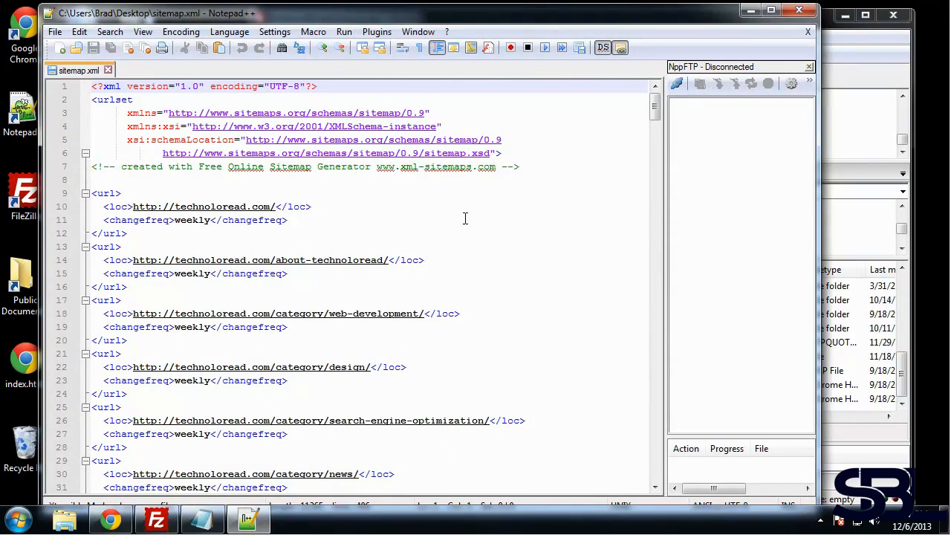
Examine the page URLs and change frequency entries listed throughout sitemap.xml, and put the editor window away
left_click(519, 192)
scroll(439, 260, "down", 2)
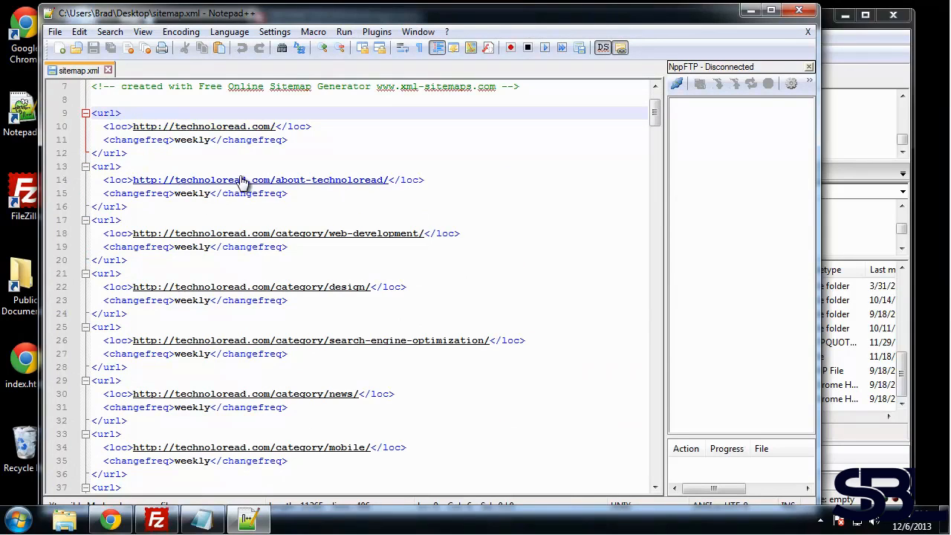
scroll(284, 129, "down", 1)
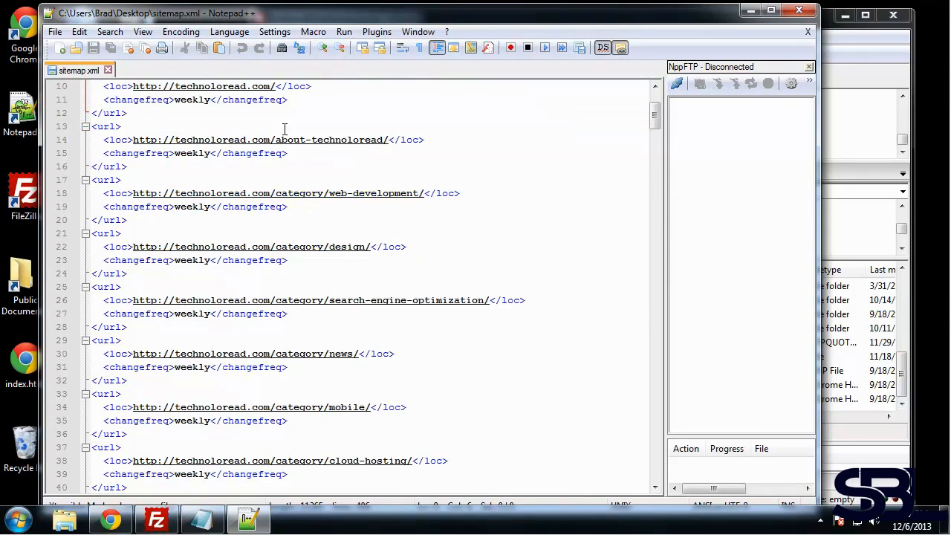
scroll(312, 212, "down", 7)
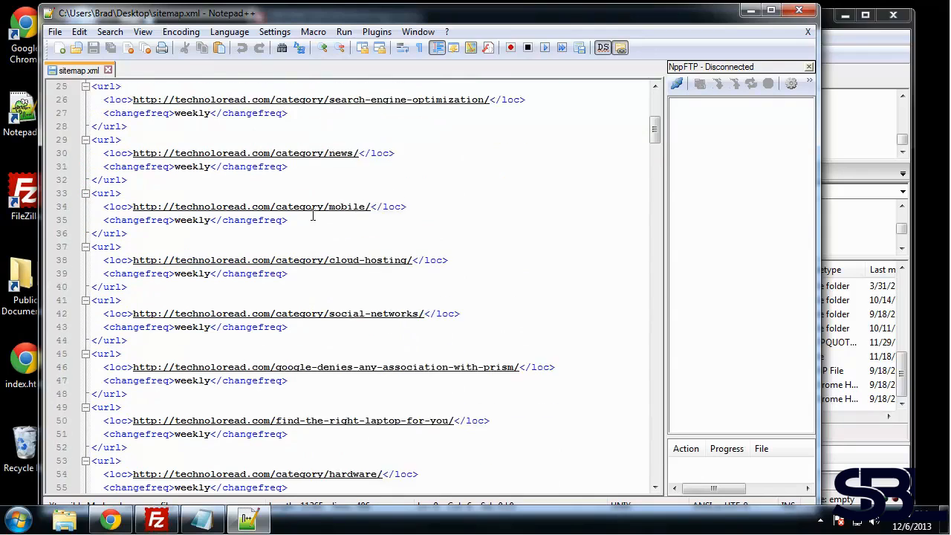
scroll(314, 215, "down", 15)
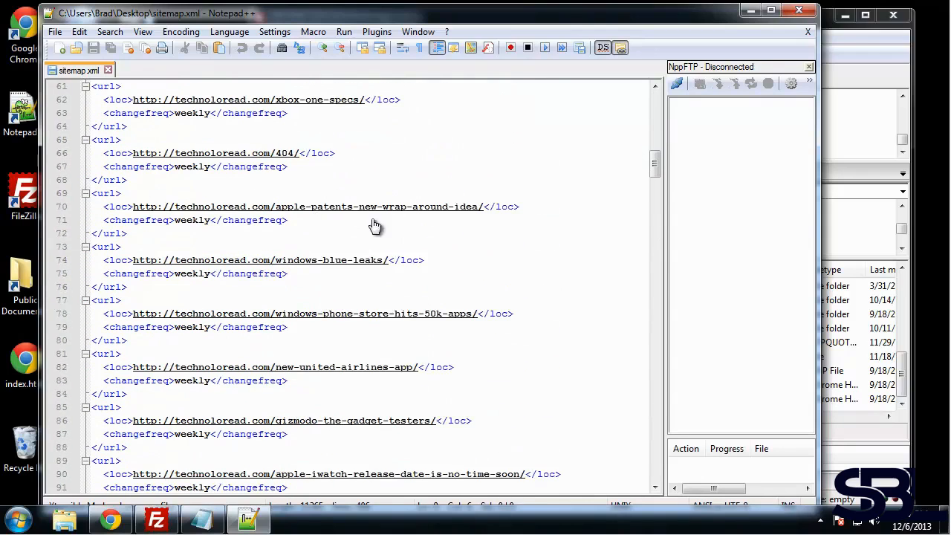
scroll(520, 268, "down", 10)
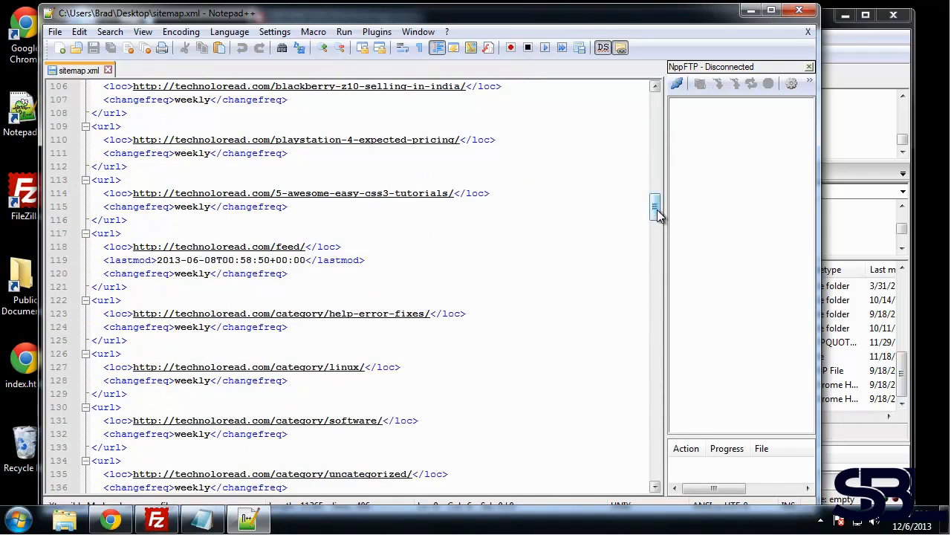
left_click_drag(654, 208, 694, 170)
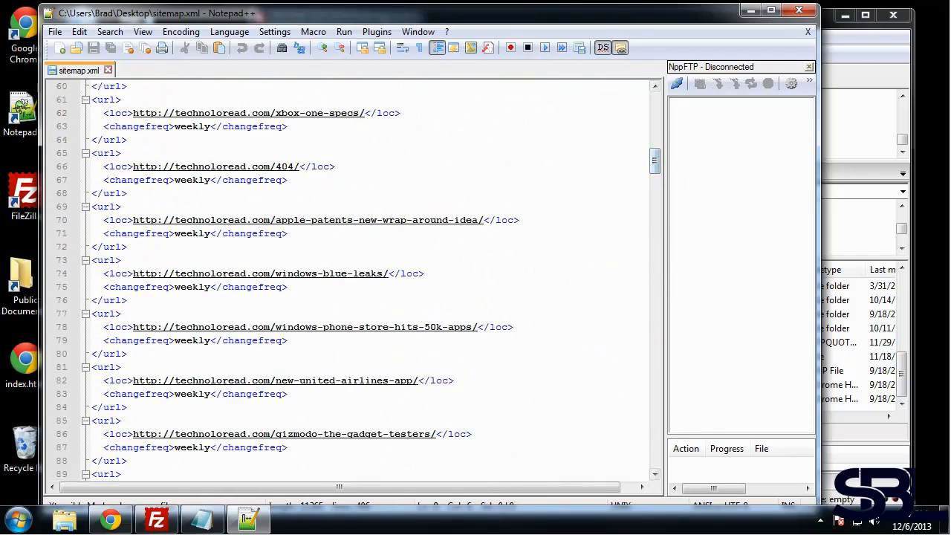
left_click(750, 9)
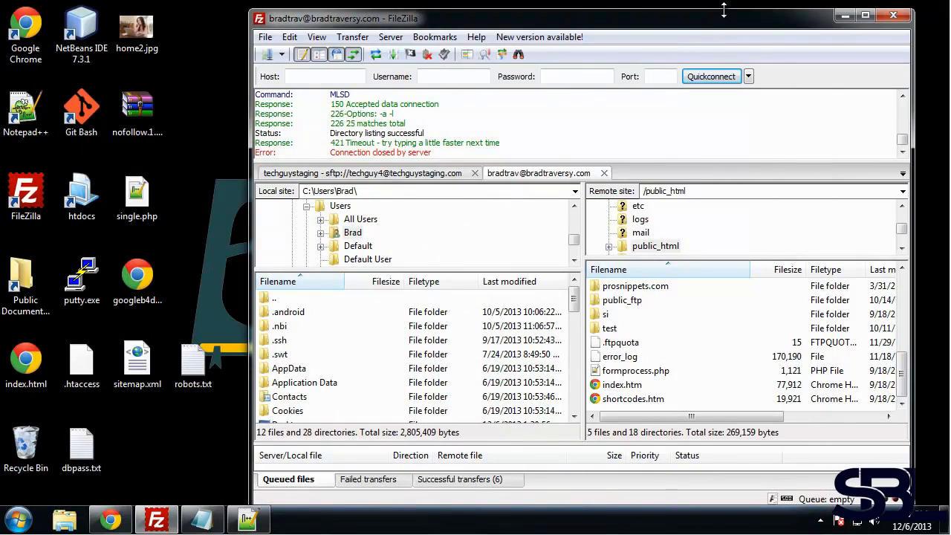
In FileZilla, connect to host technoloread.com with the account username and password, establishing the connection in a new tab
left_click(697, 346)
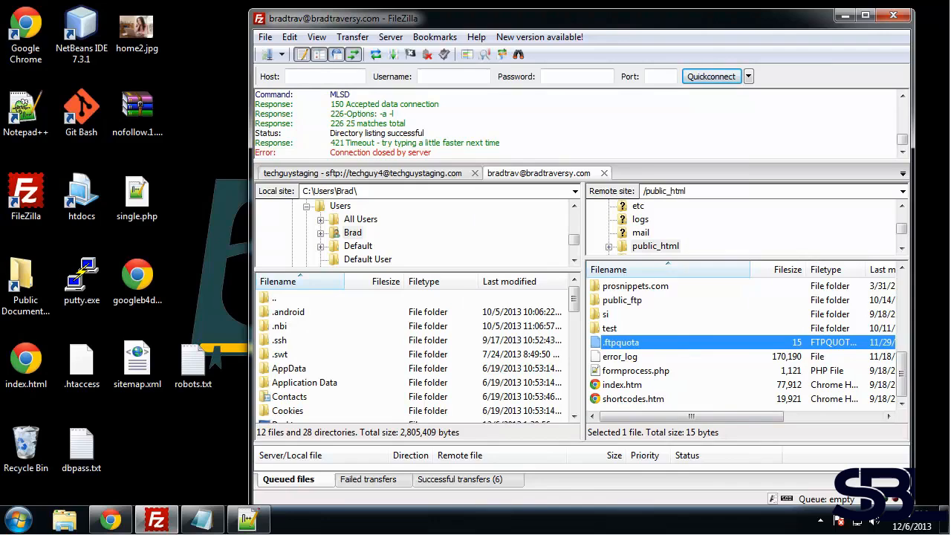
left_click(313, 76)
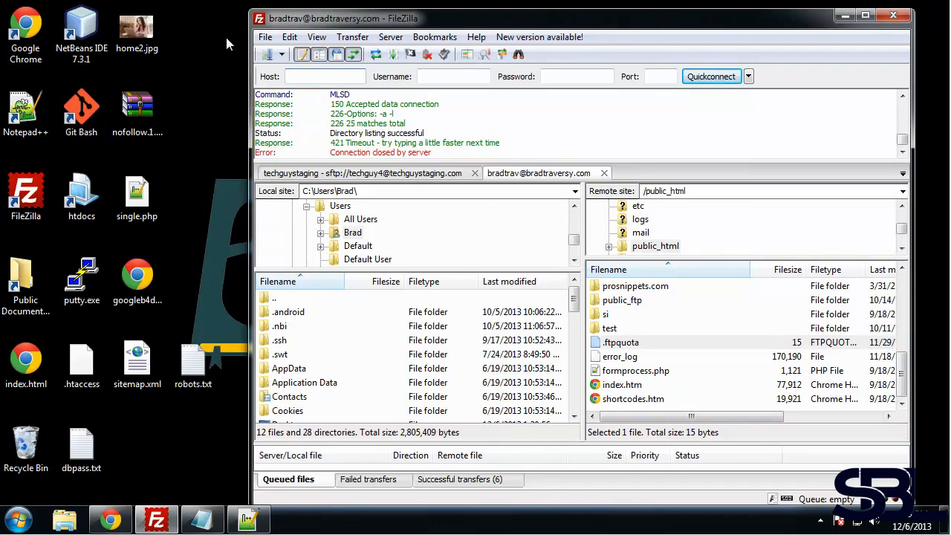
type("technoloread.com")
key("Tab")
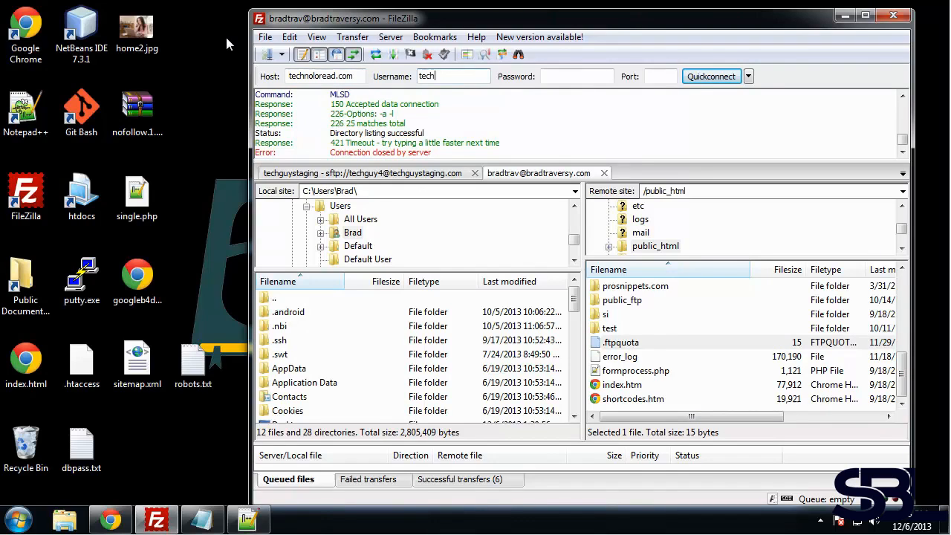
type("technolo")
key("Tab")
type("p")
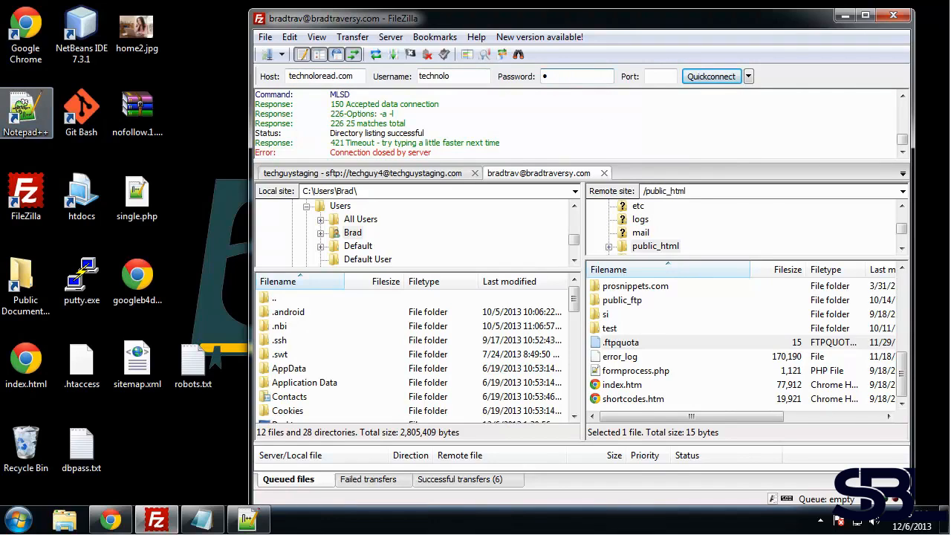
type("********")
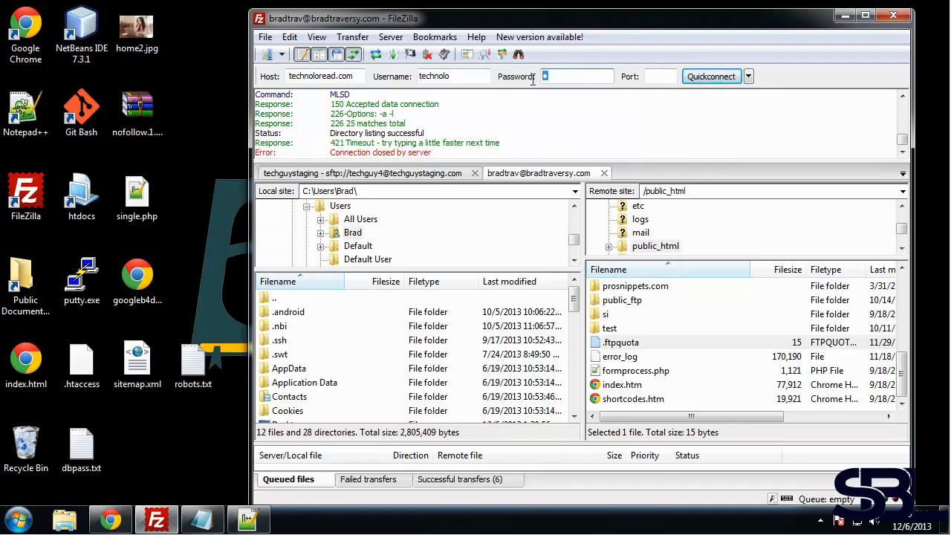
left_click(713, 77)
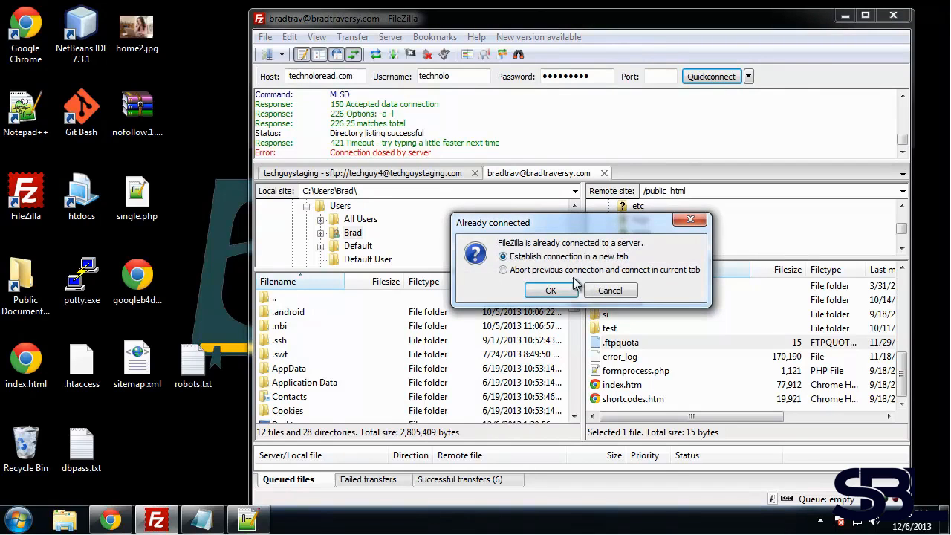
left_click(551, 290)
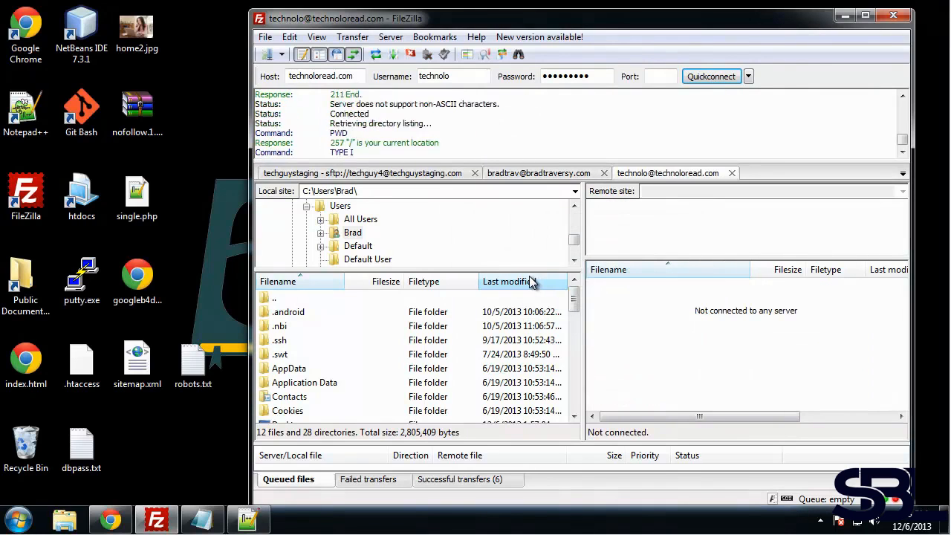
Open the public_html folder on the technoloread.com remote server
left_click(660, 314)
scroll(659, 314, "down", 2)
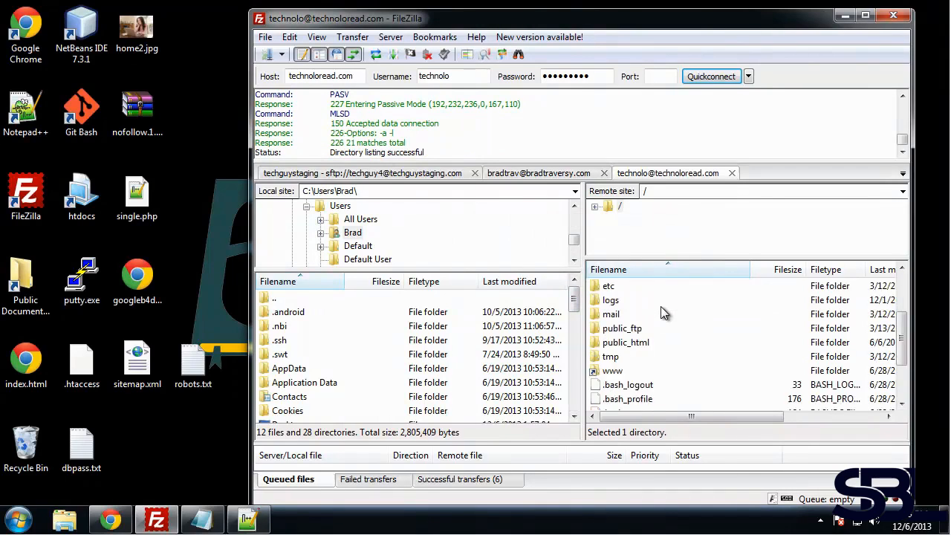
scroll(660, 313, "up", 2)
scroll(661, 315, "down", 2)
double_click(657, 330)
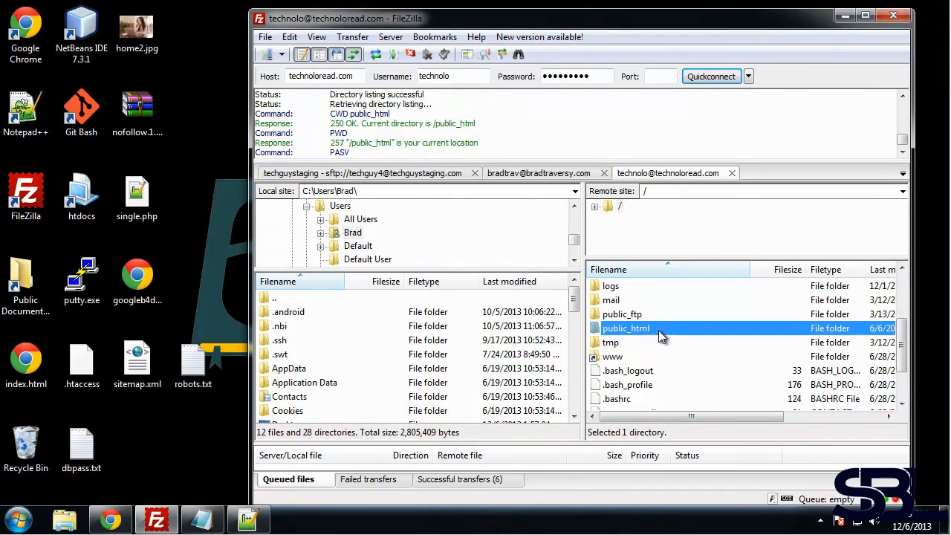
Upload the desktop's sitemap.xml into the public_html folder on the technoloread.com server
scroll(665, 338, "down", 4)
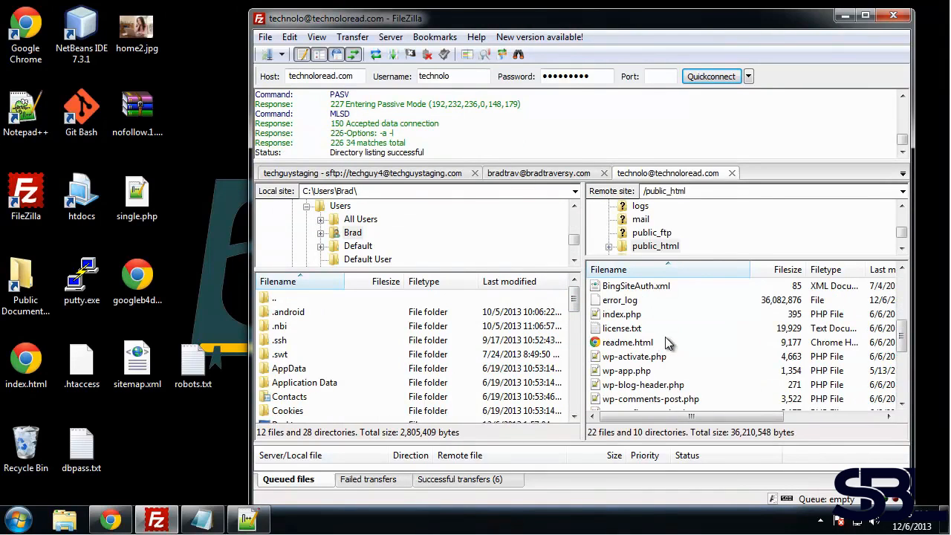
left_click(141, 375)
left_click_drag(142, 370, 658, 384)
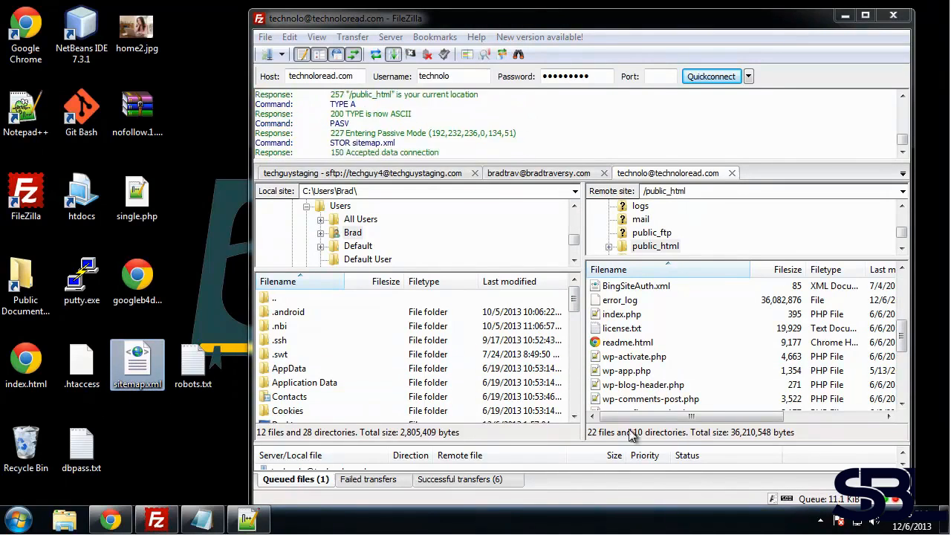
Switch to Chrome, load technoloread.com/sitemap.xml, and look through the page URLs it lists
left_click(111, 520)
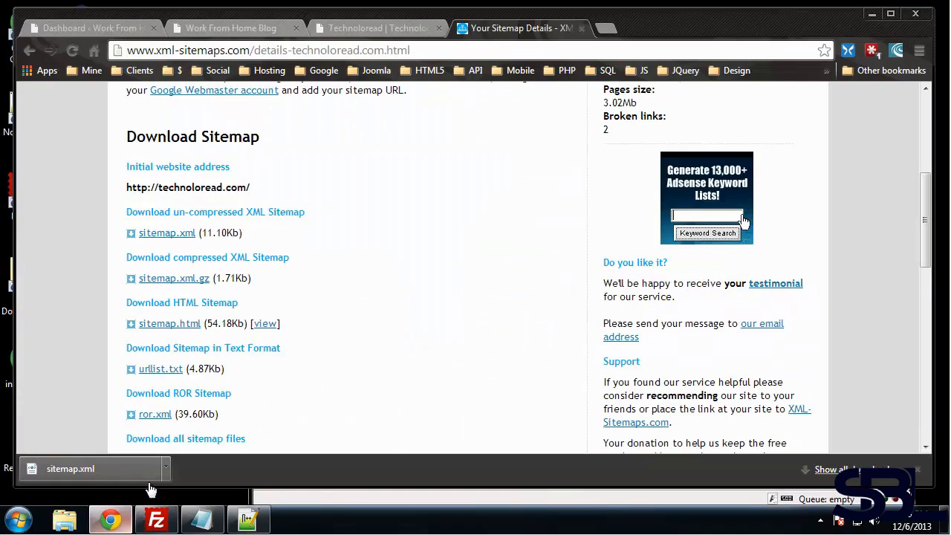
left_click(526, 48)
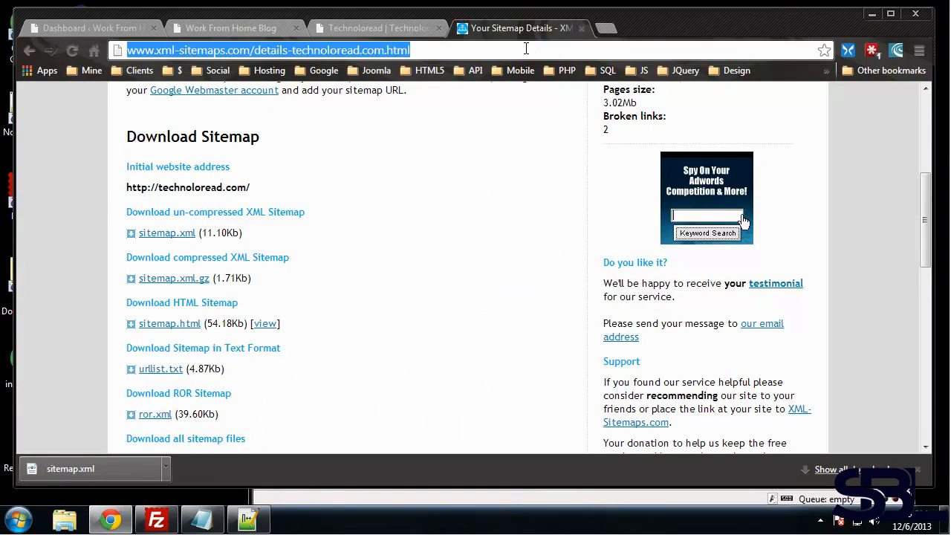
type("tech")
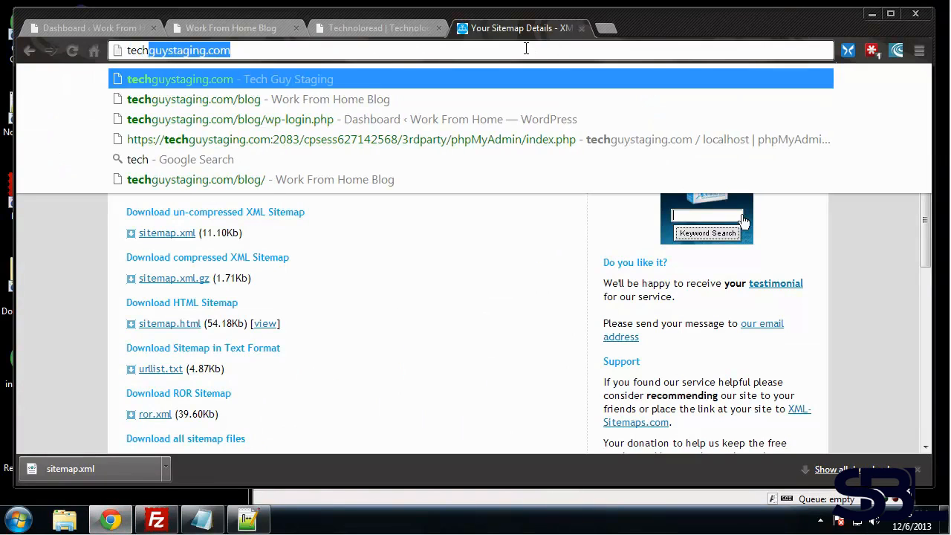
type("noloread")
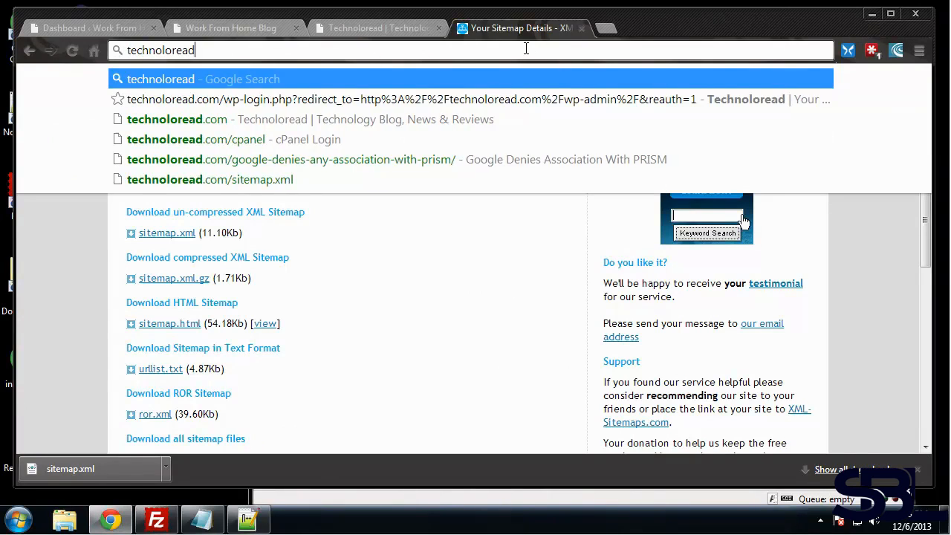
type(".com/sit")
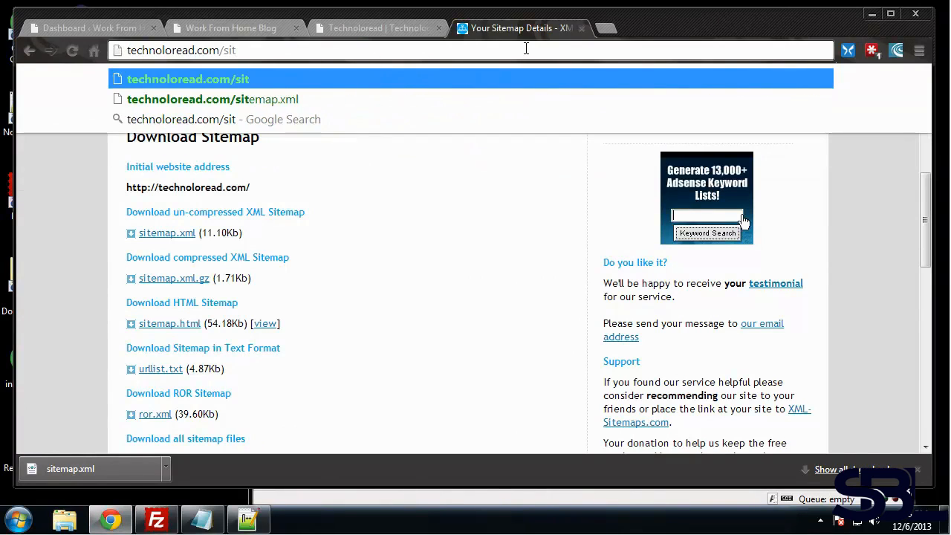
type("emap.x")
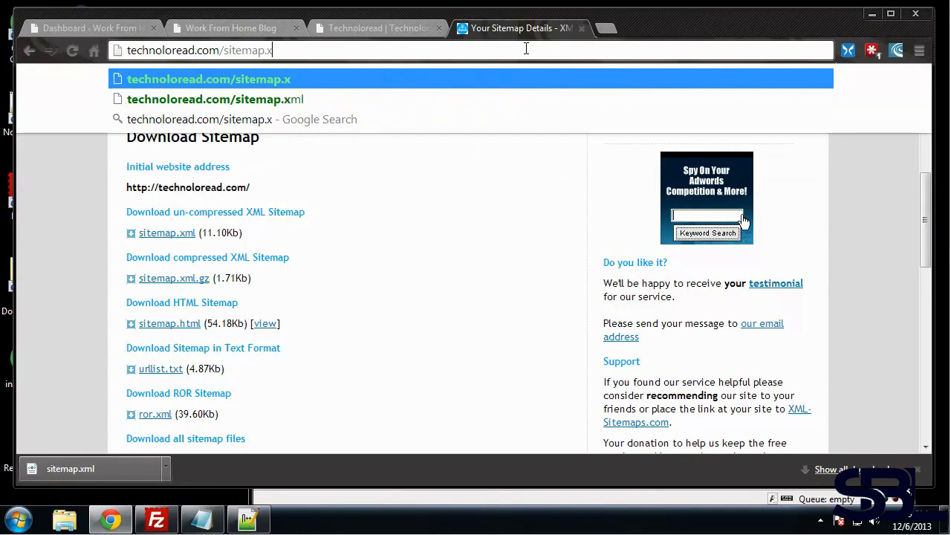
type("ml")
key("Return")
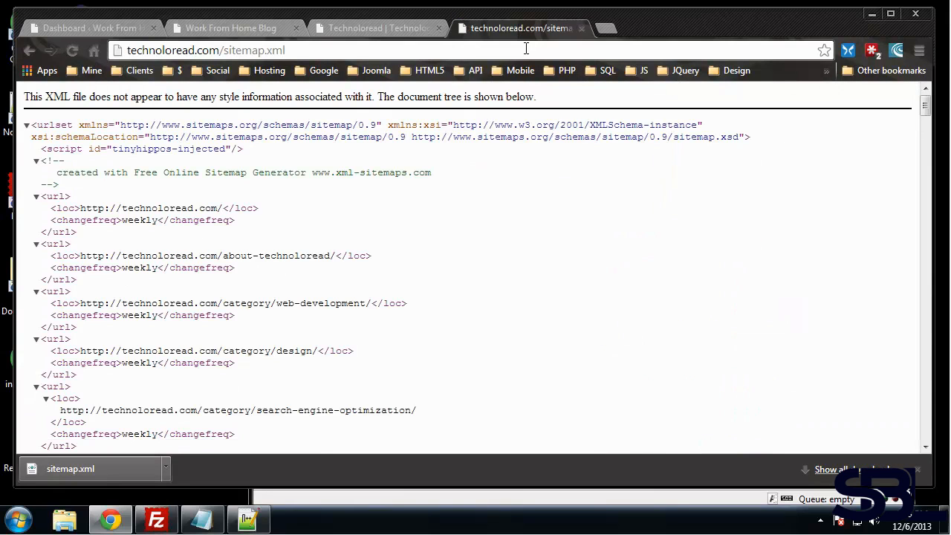
scroll(636, 209, "down", 15)
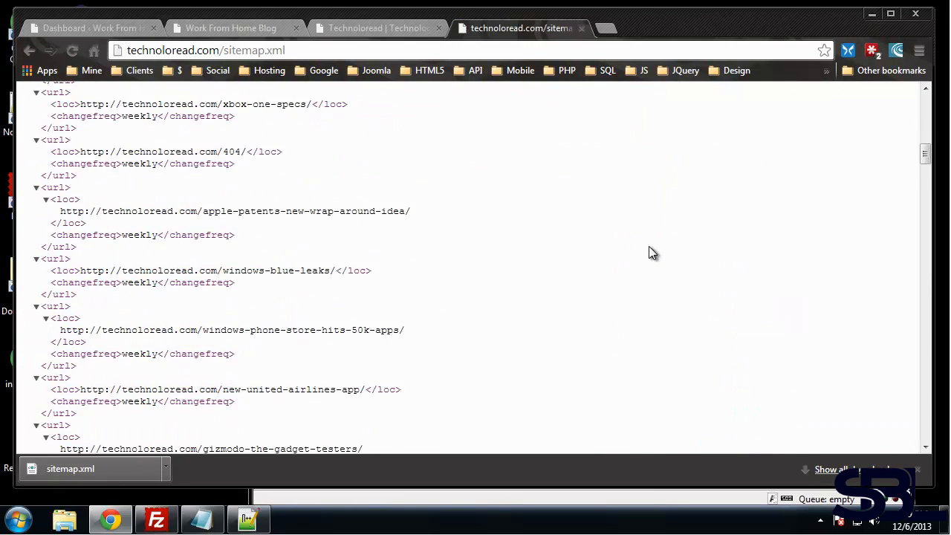
scroll(649, 274, "up", 12)
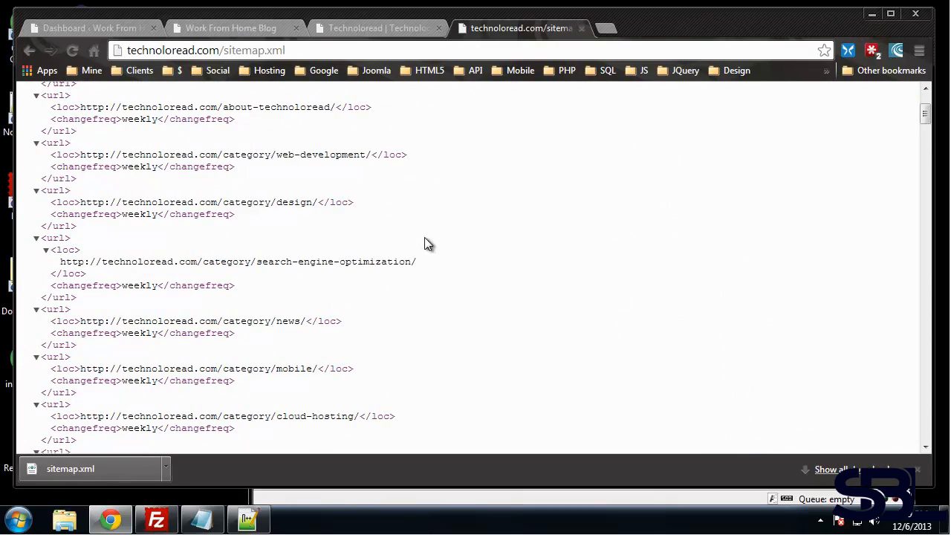
scroll(424, 244, "up", 3)
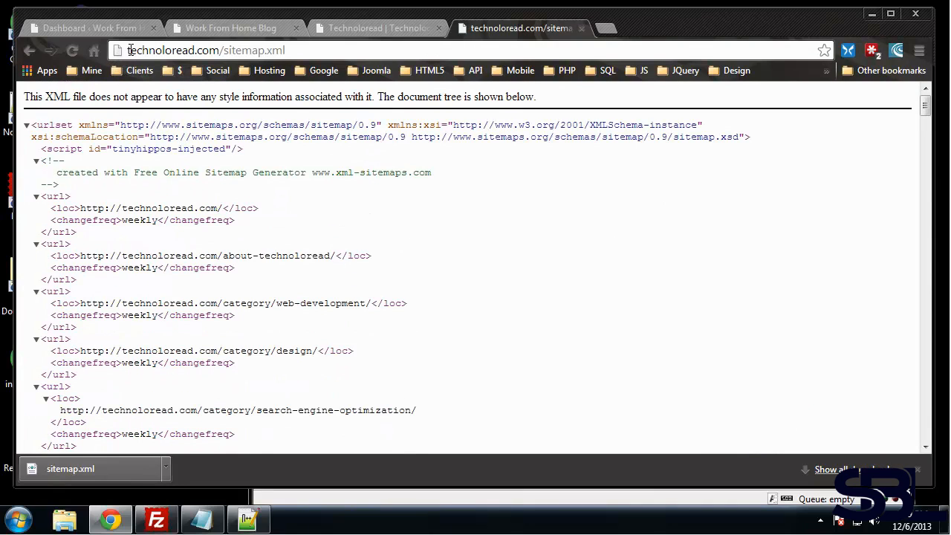
In a new browser tab, search for "webmaster tools google" and open the Google Webmaster Tools site
left_click(94, 26)
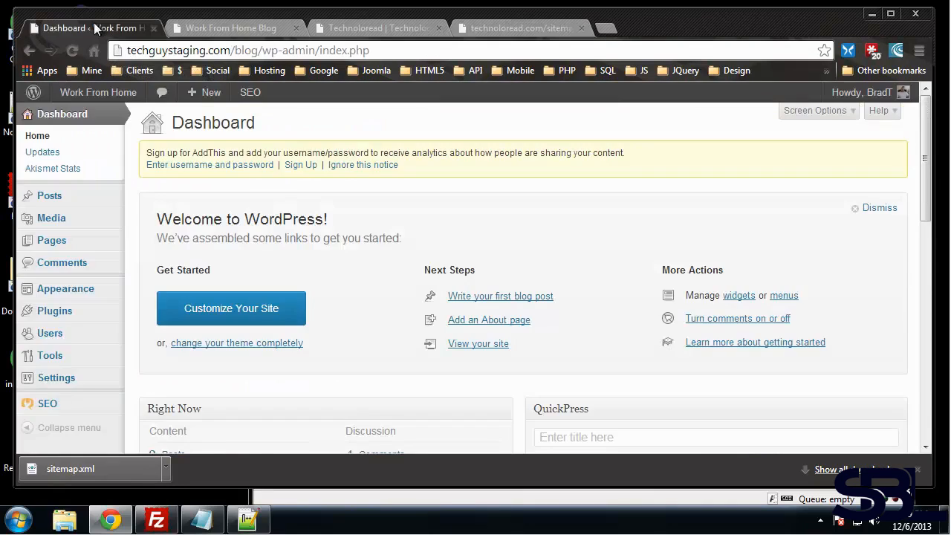
left_click(606, 28)
type("webm")
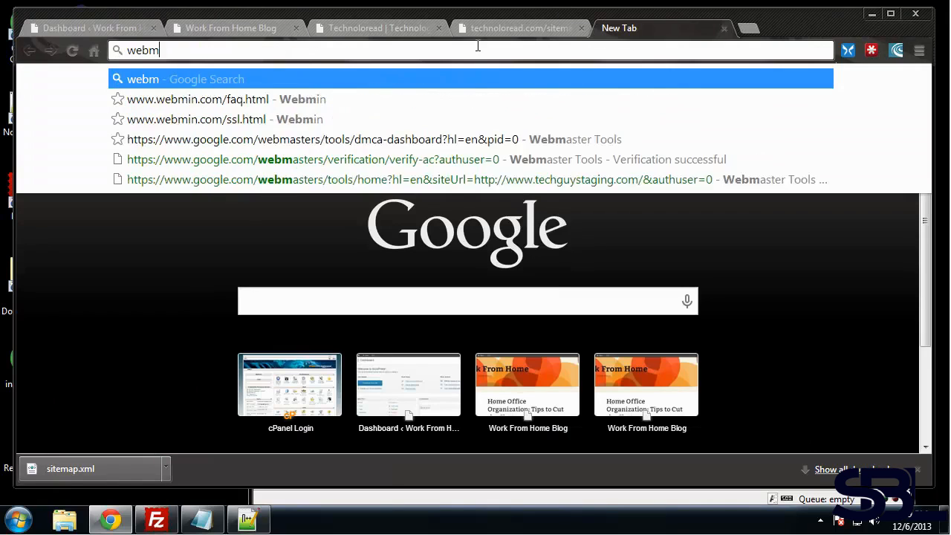
type("aster ")
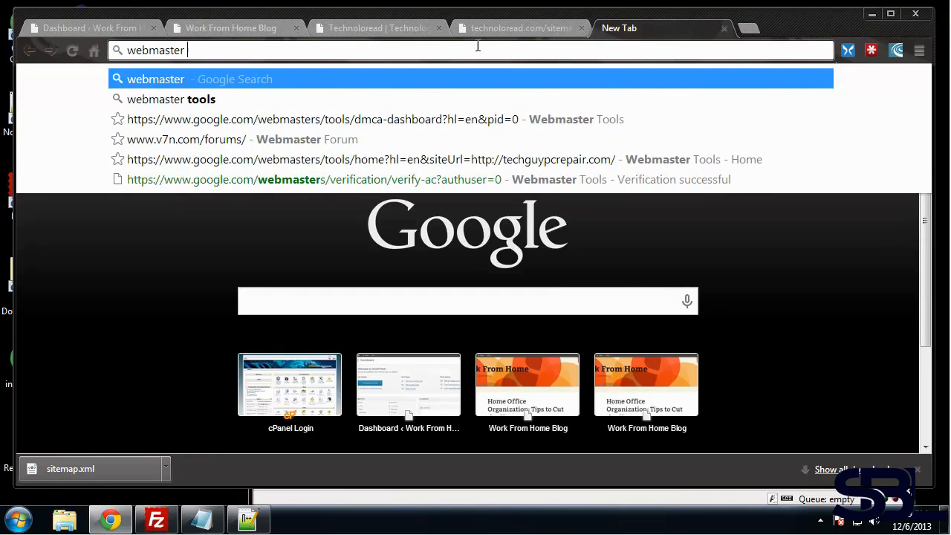
type("tools google")
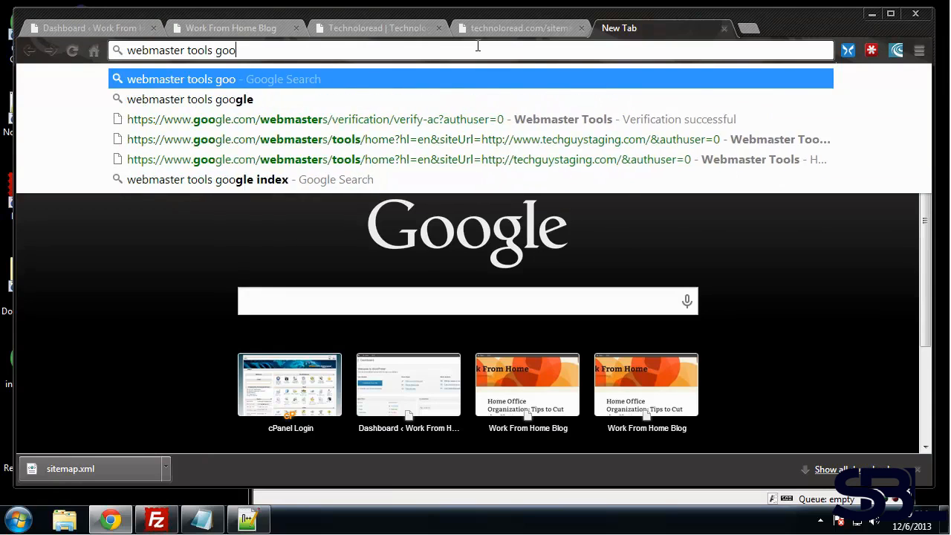
key("Return")
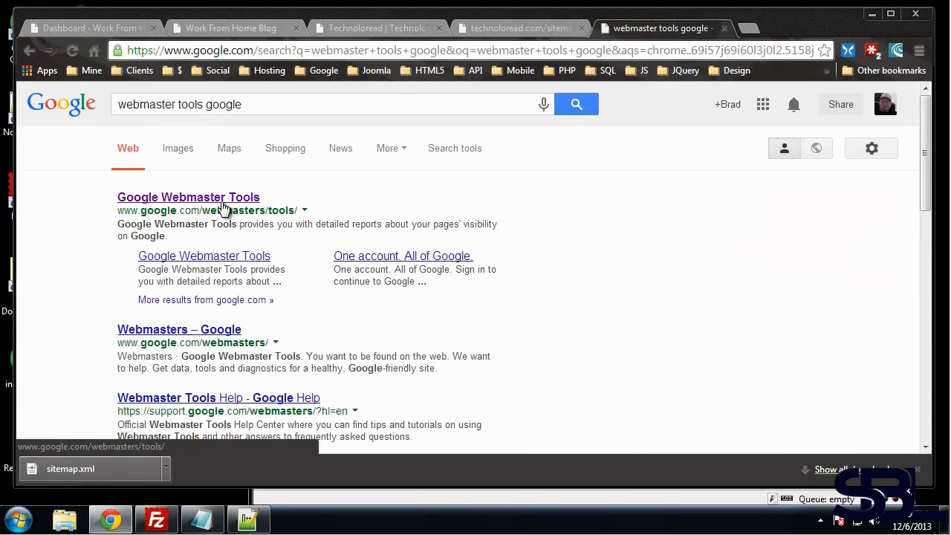
left_click(222, 198)
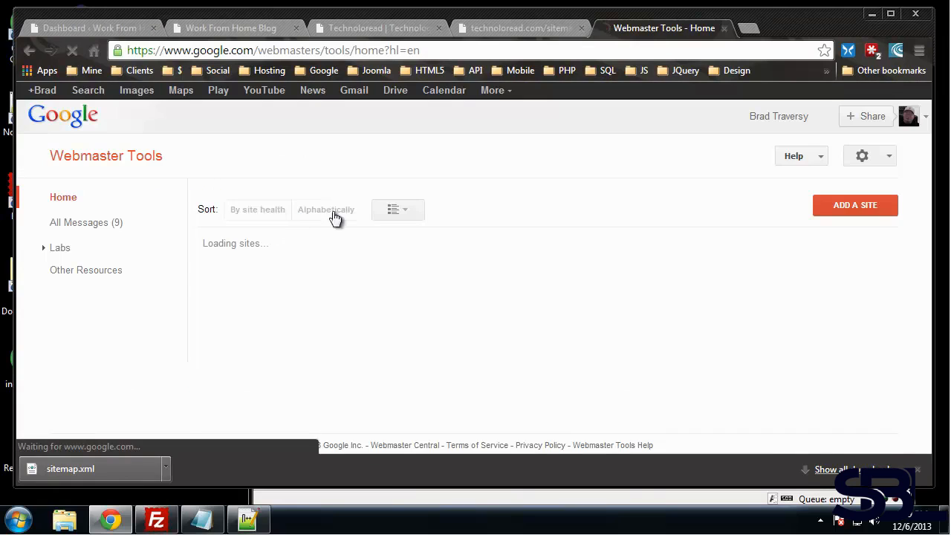
scroll(181, 236, "down", 5)
scroll(175, 235, "down", 2)
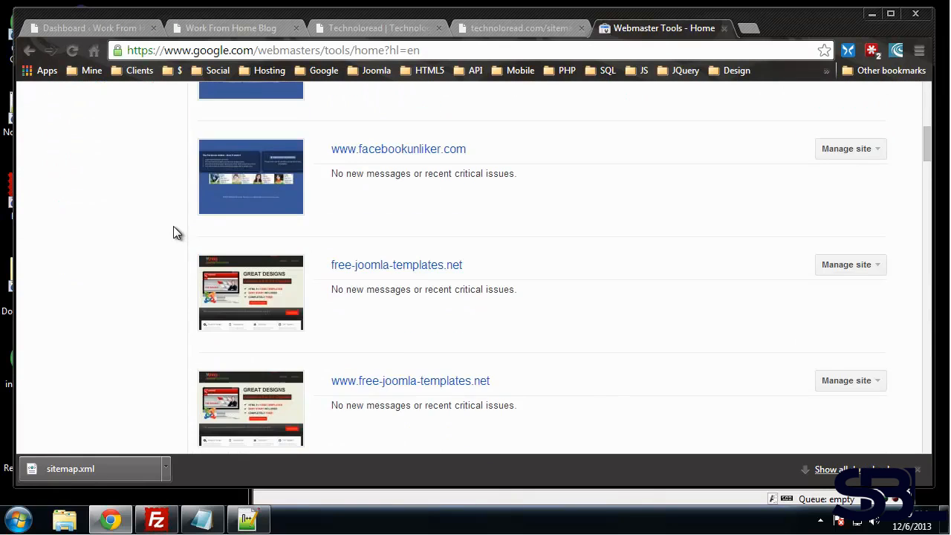
scroll(113, 223, "down", 5)
scroll(111, 222, "down", 6)
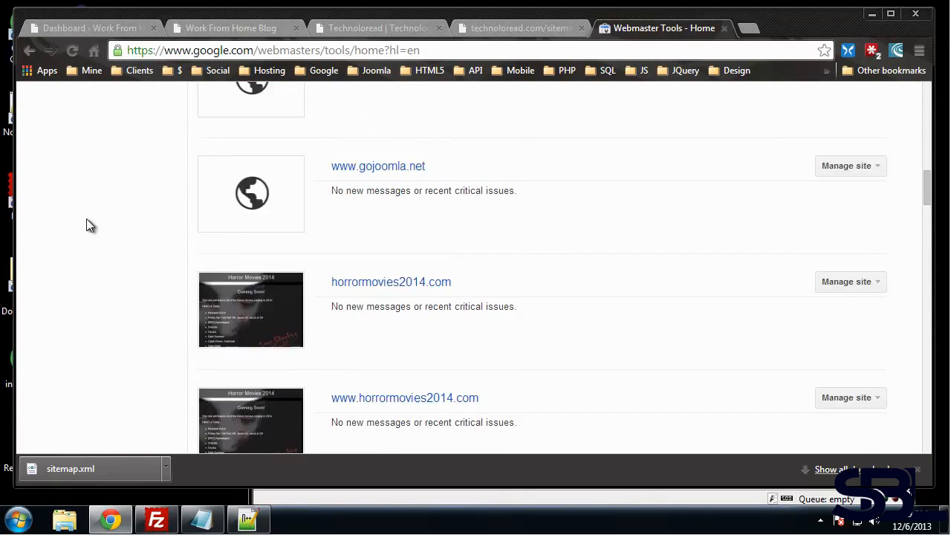
scroll(83, 215, "down", 8)
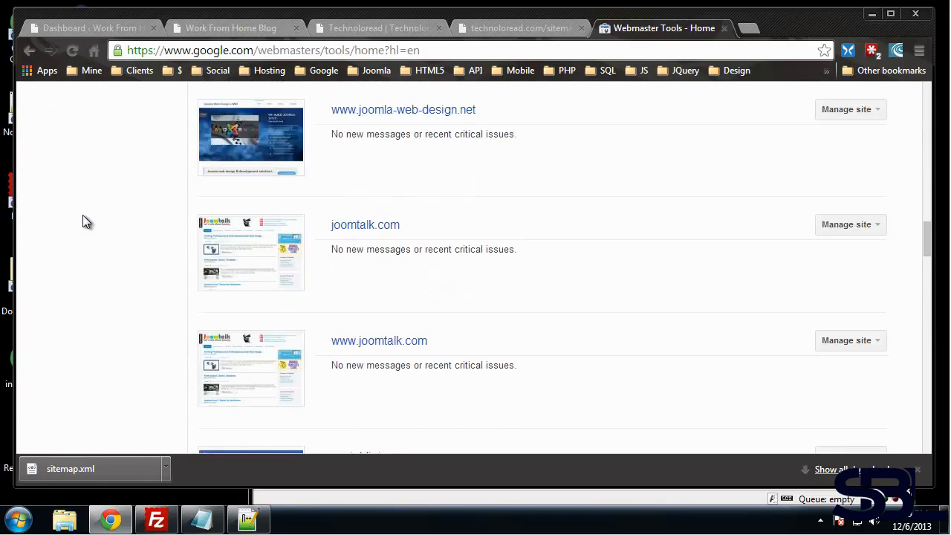
scroll(74, 212, "down", 4)
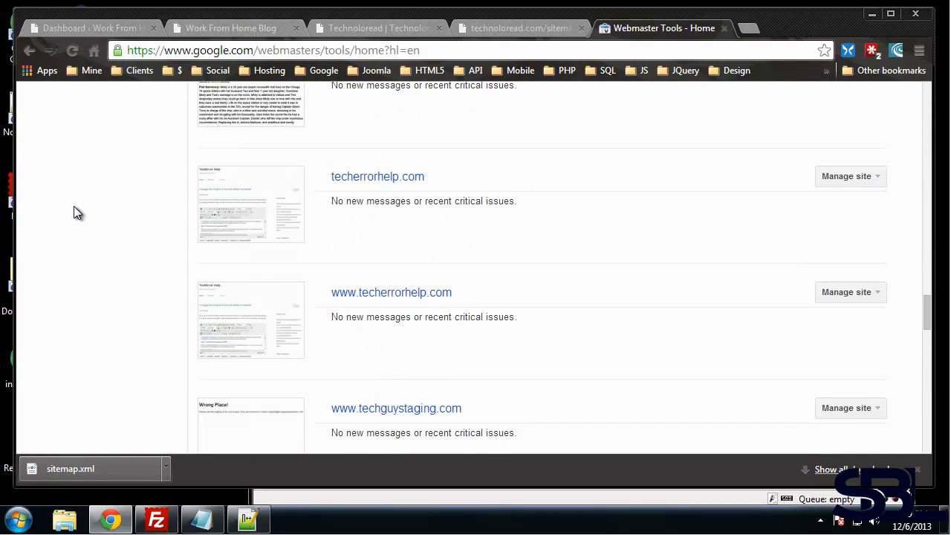
scroll(99, 214, "down", 3)
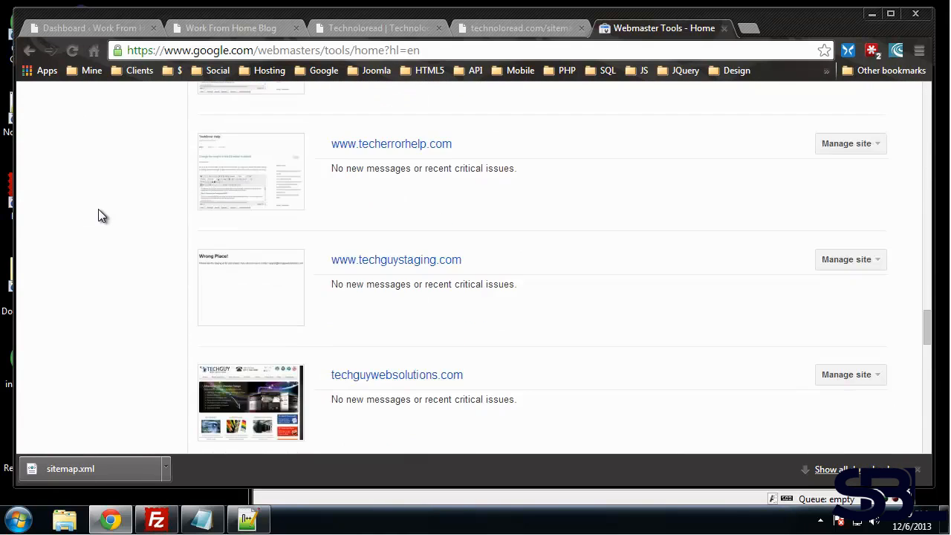
scroll(98, 208, "down", 4)
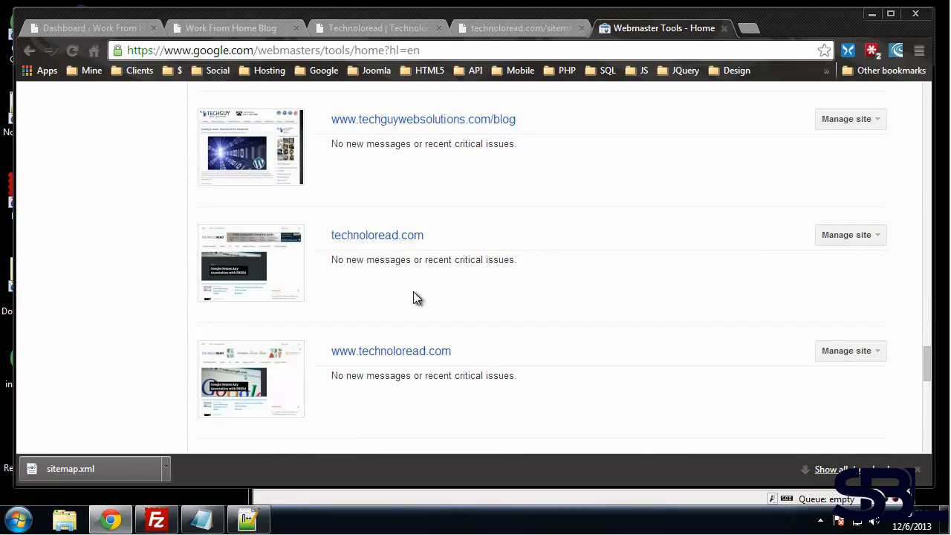
scroll(359, 302, "down", 1)
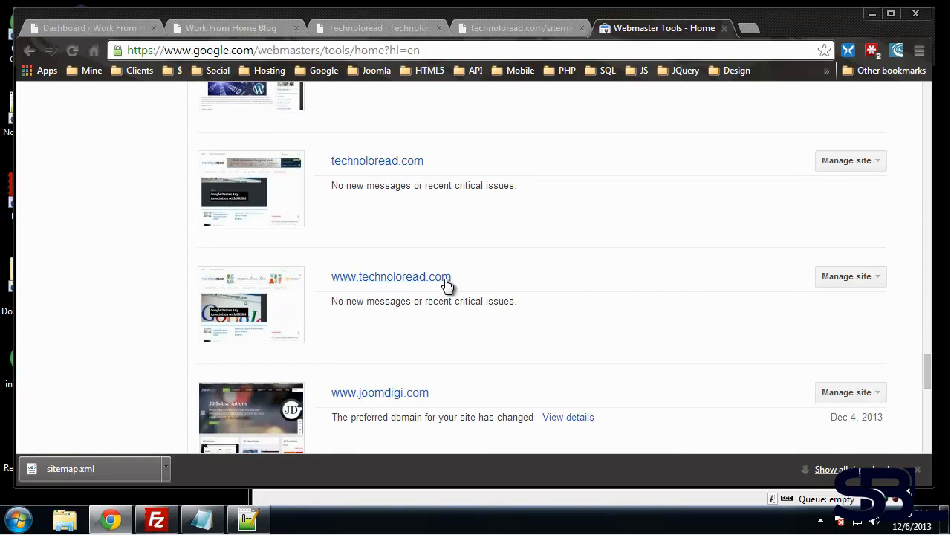
left_click(841, 286)
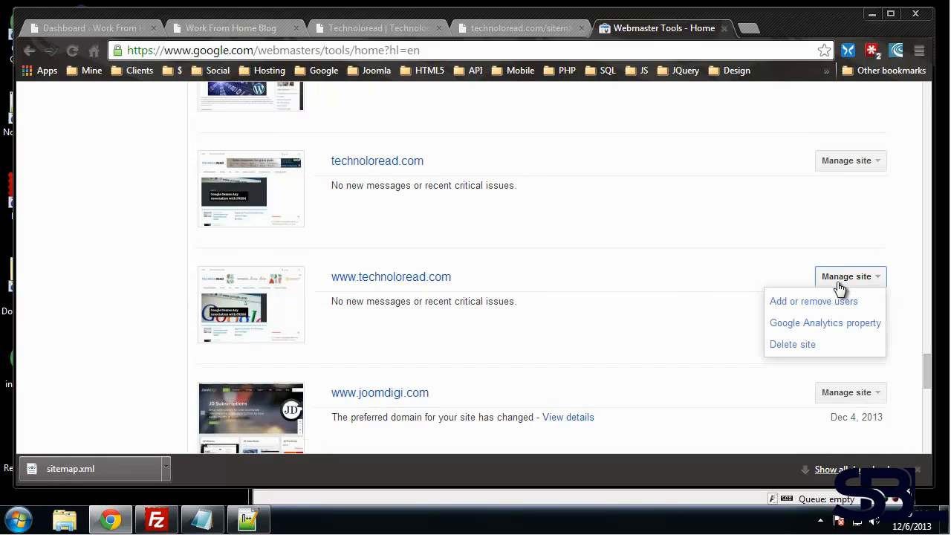
left_click(418, 280)
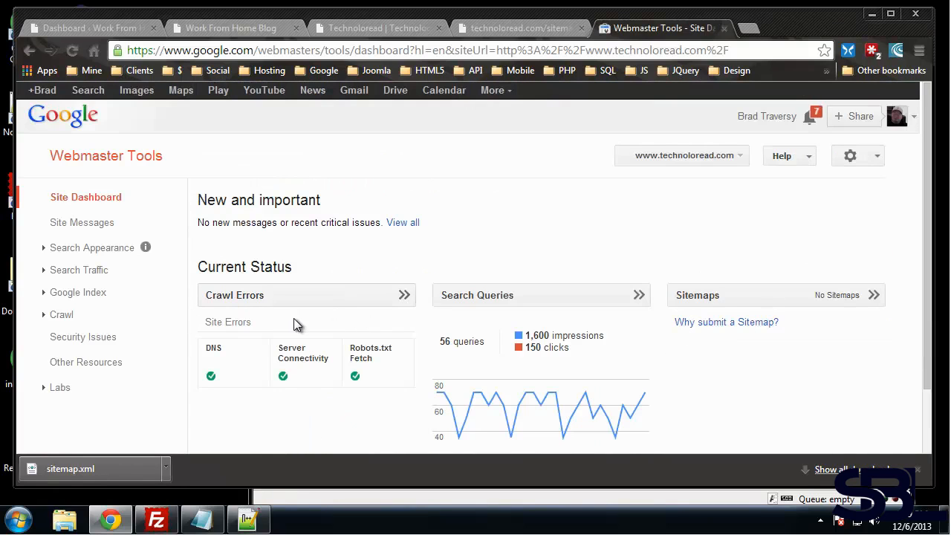
scroll(245, 283, "down", 2)
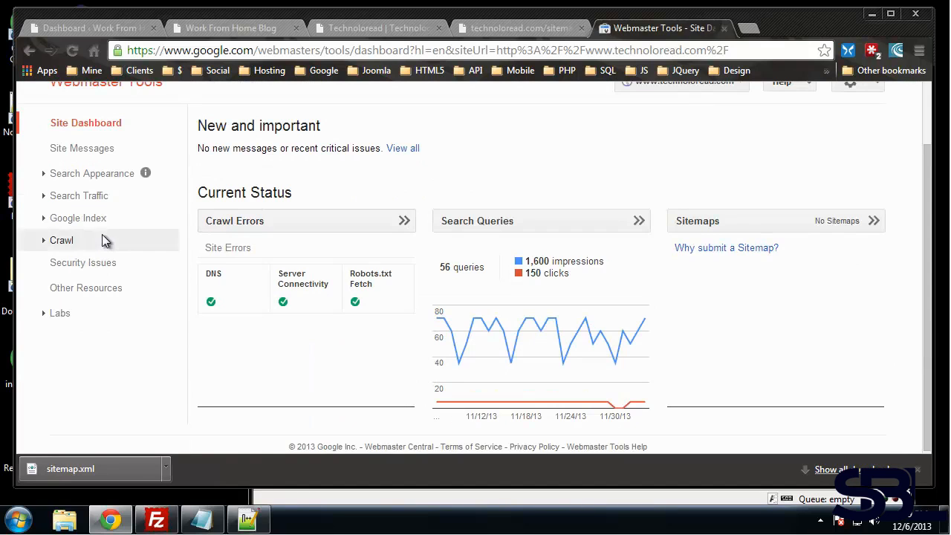
left_click(47, 218)
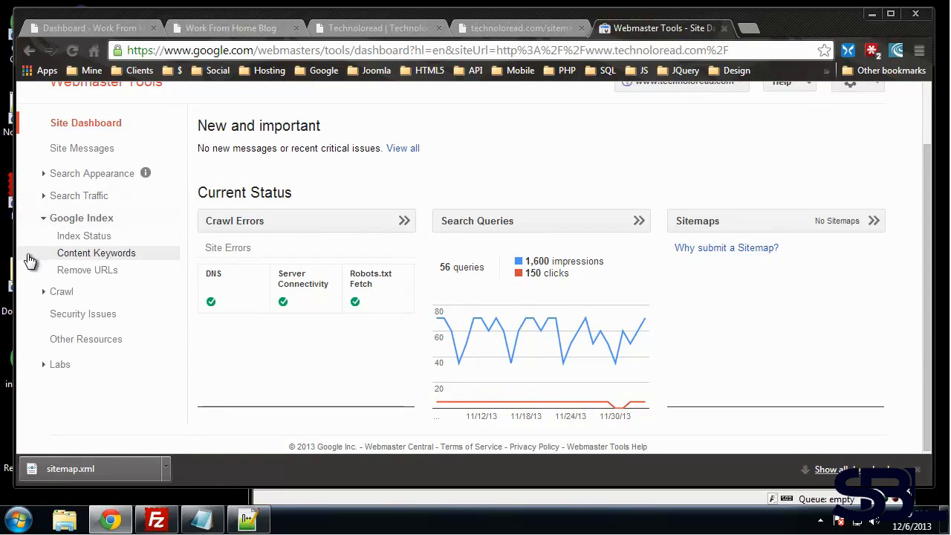
left_click(44, 196)
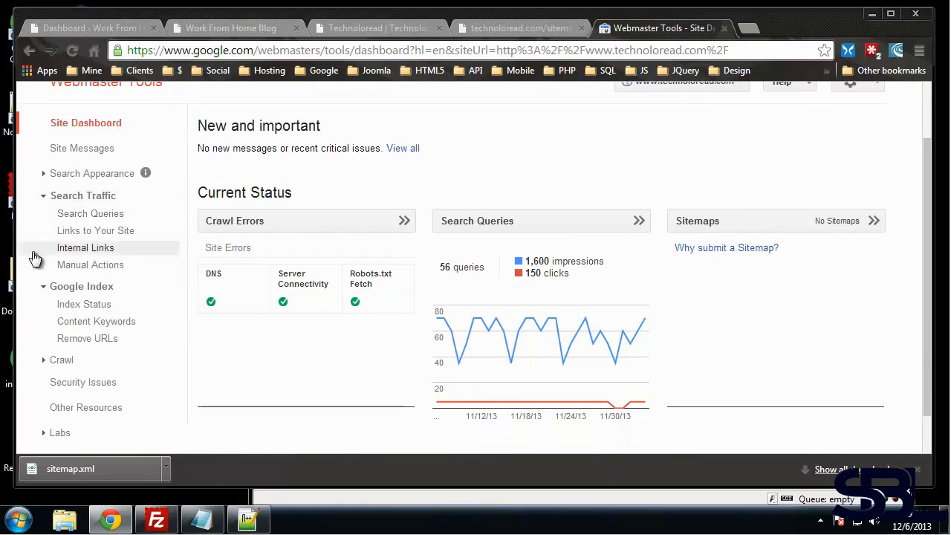
left_click(44, 175)
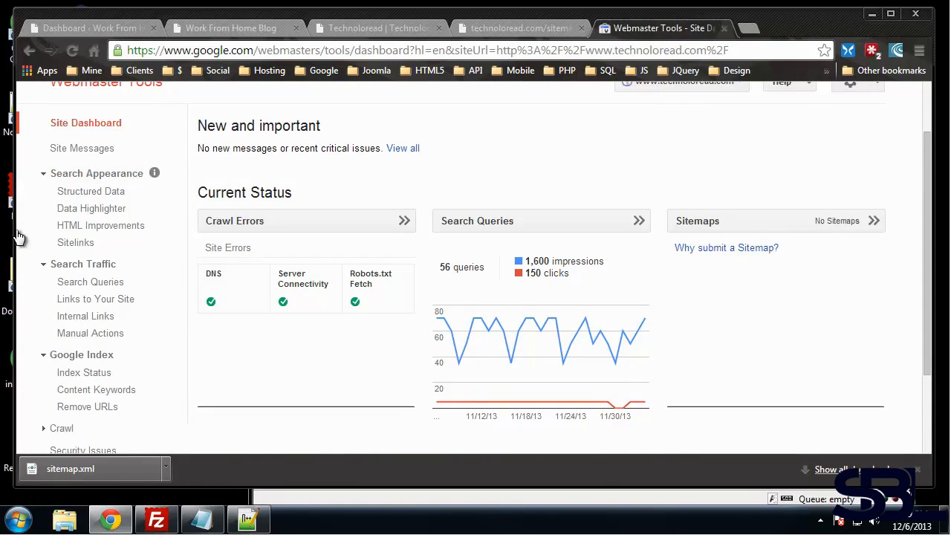
scroll(93, 223, "down", 3)
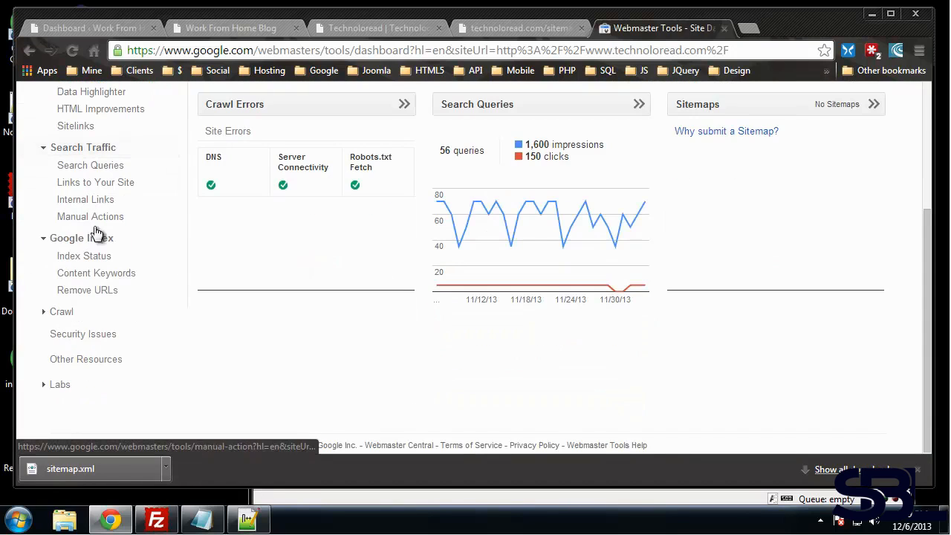
scroll(148, 344, "up", 4)
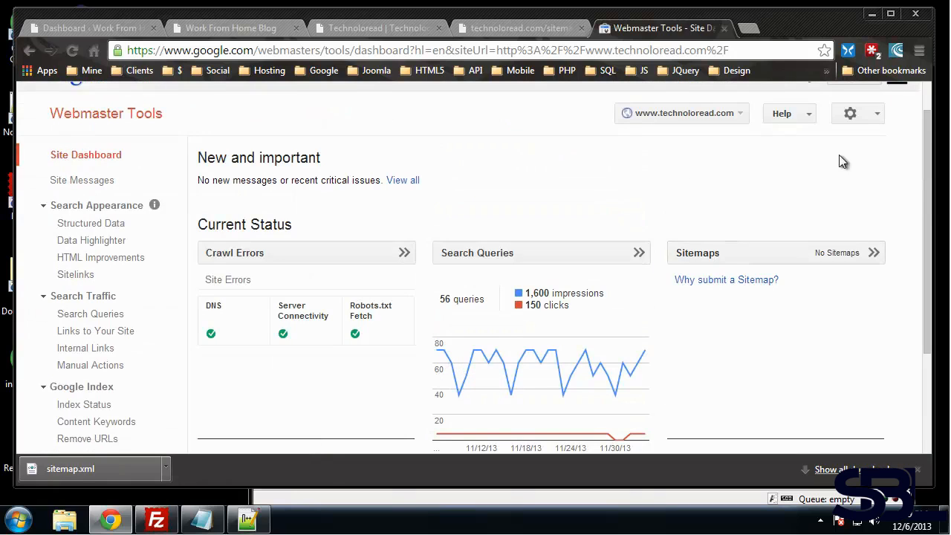
left_click(872, 115)
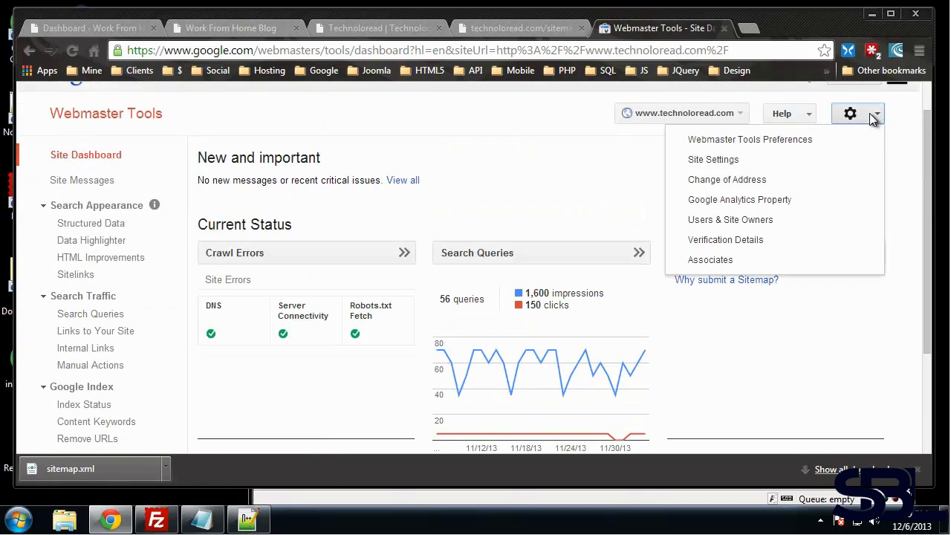
left_click(713, 164)
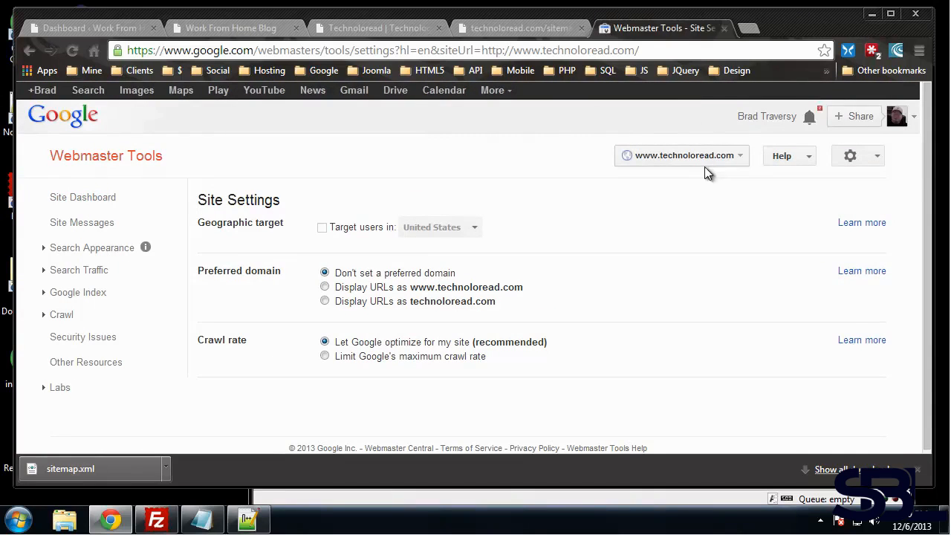
Look through the Search Traffic, Google Index, Search Appearance, Labs and Crawl sections, and open the Sitemaps page under Crawl
left_click(47, 272)
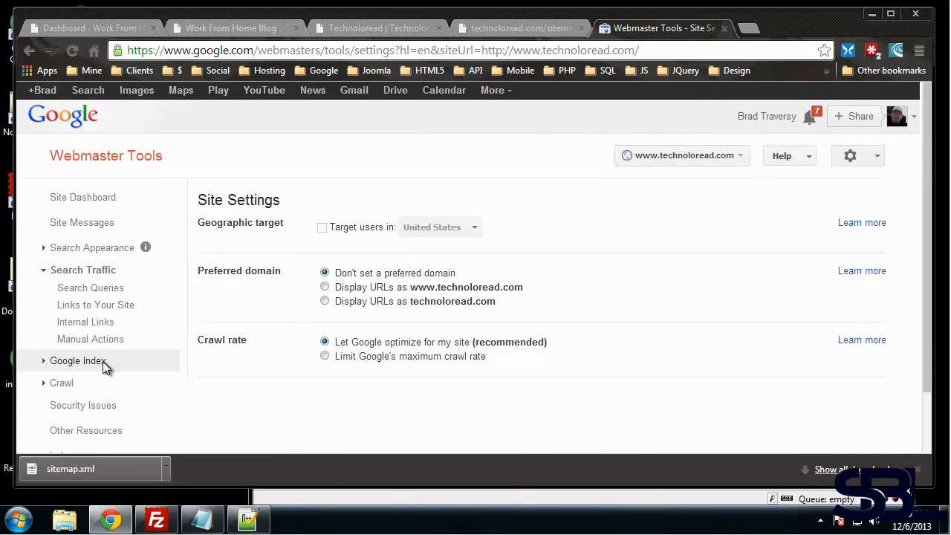
left_click(44, 361)
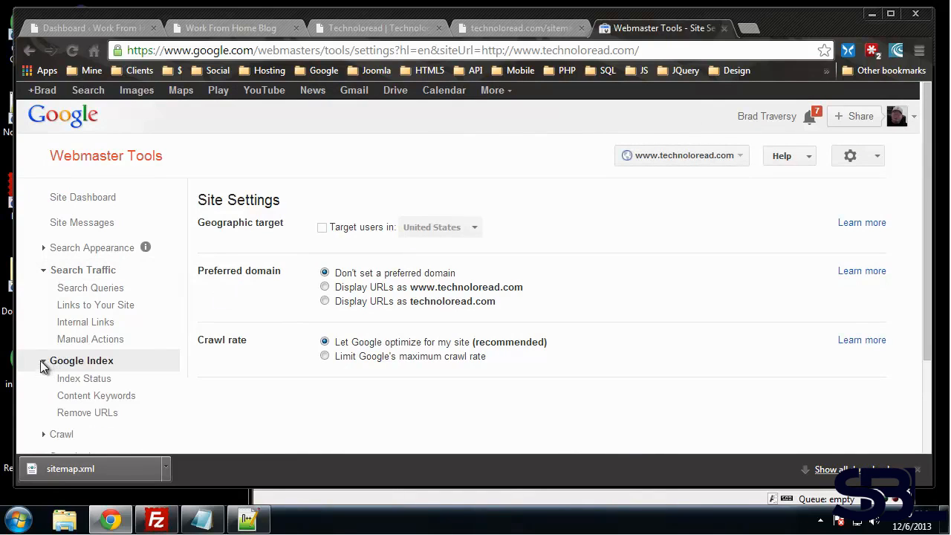
left_click(50, 249)
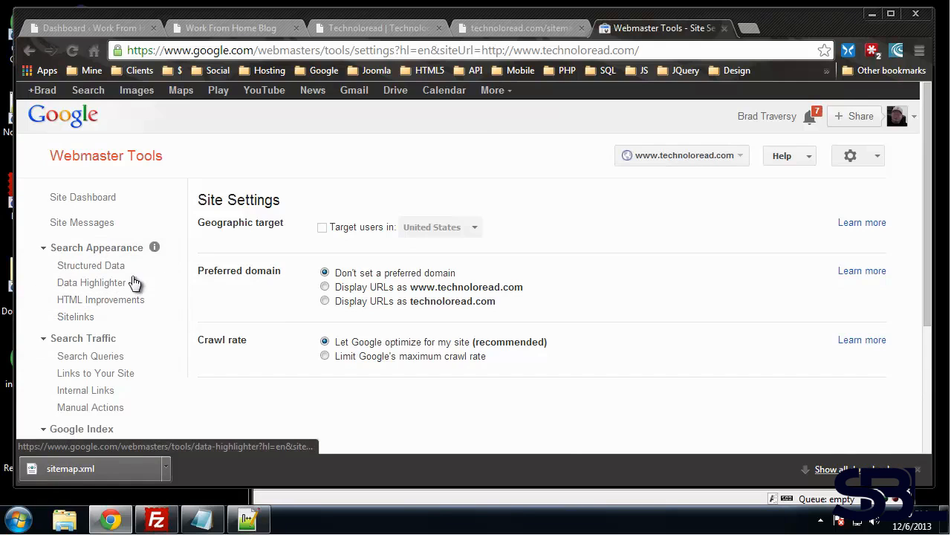
scroll(134, 283, "down", 3)
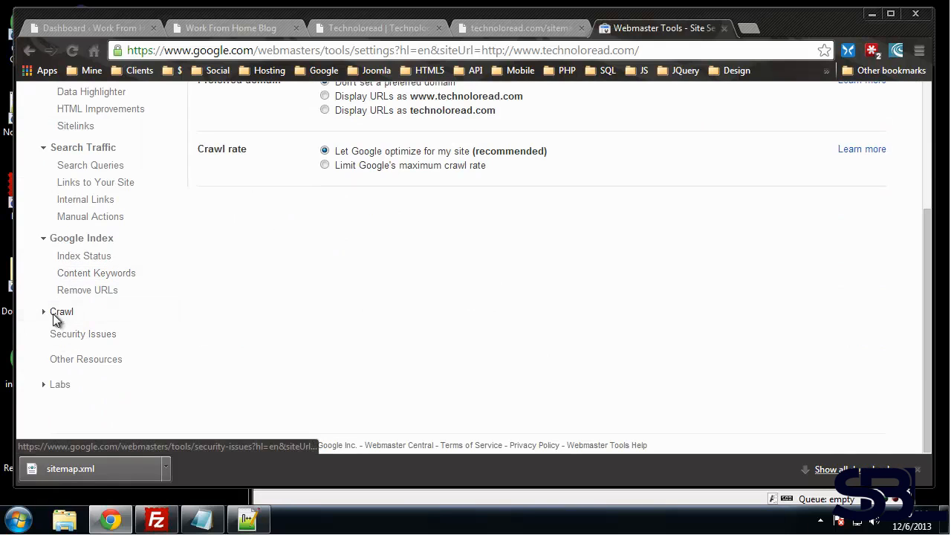
left_click(44, 385)
scroll(33, 372, "down", 1)
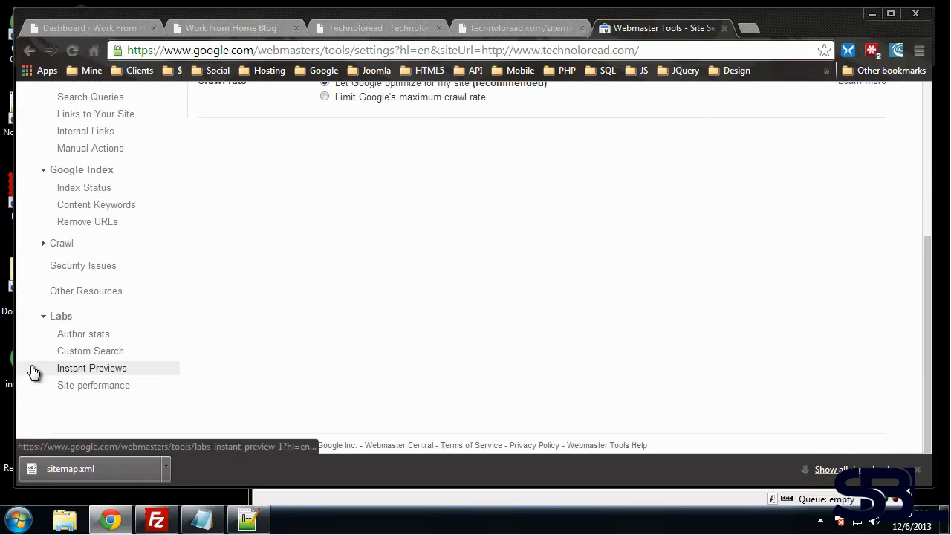
left_click(46, 245)
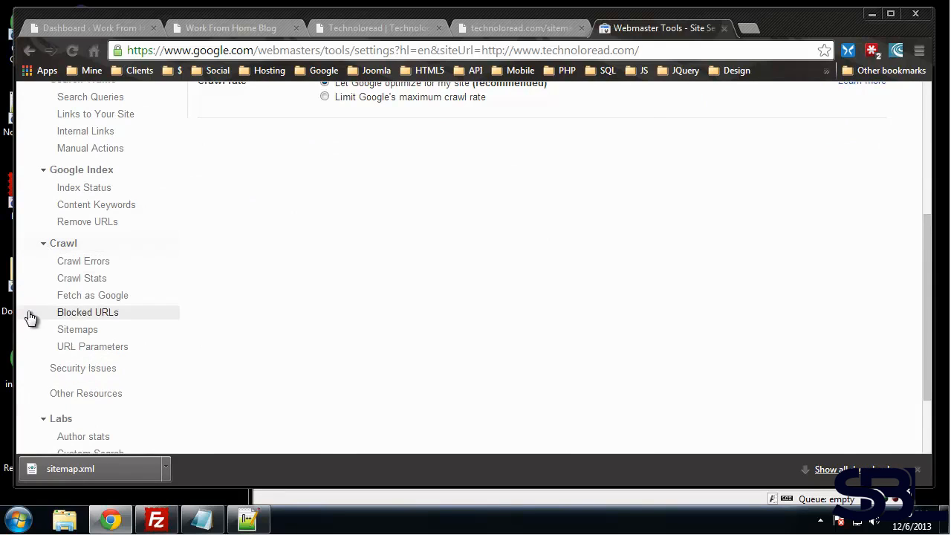
left_click(76, 330)
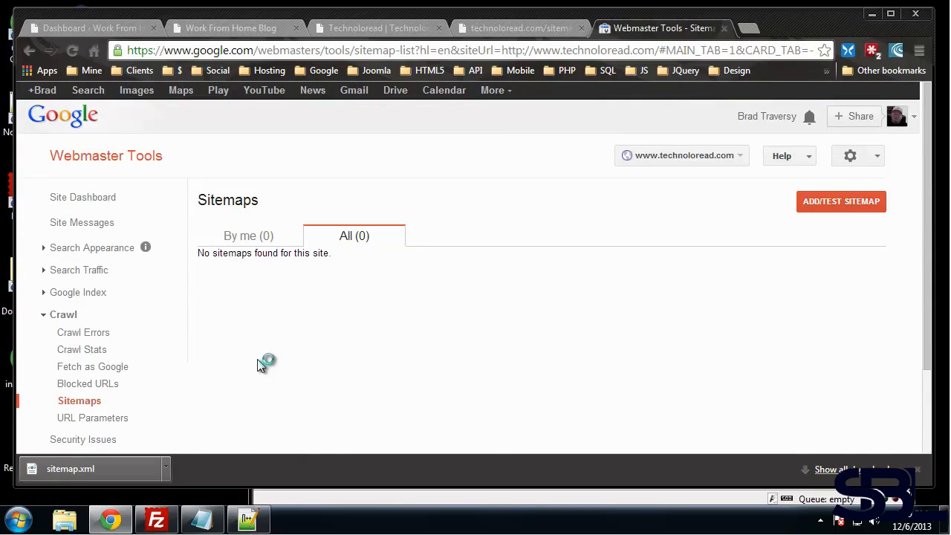
left_click(838, 209)
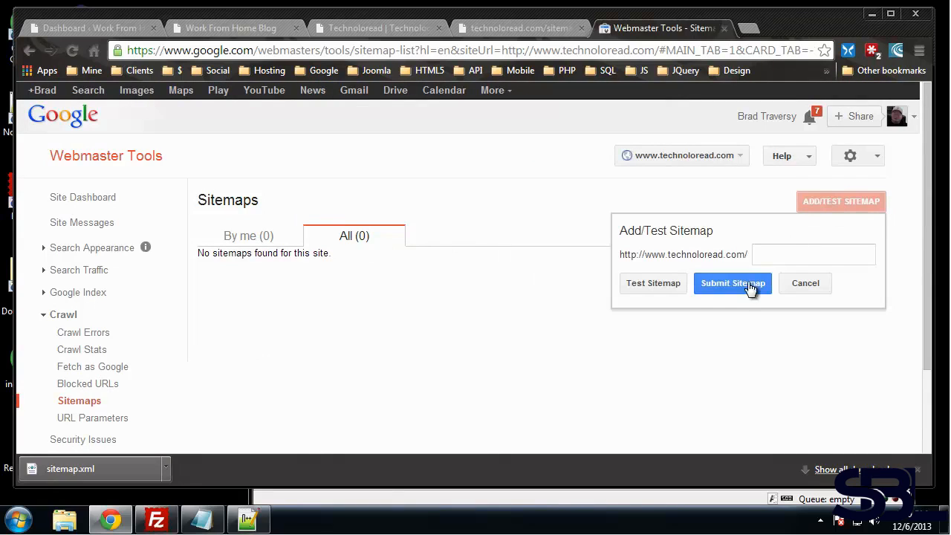
left_click(774, 254)
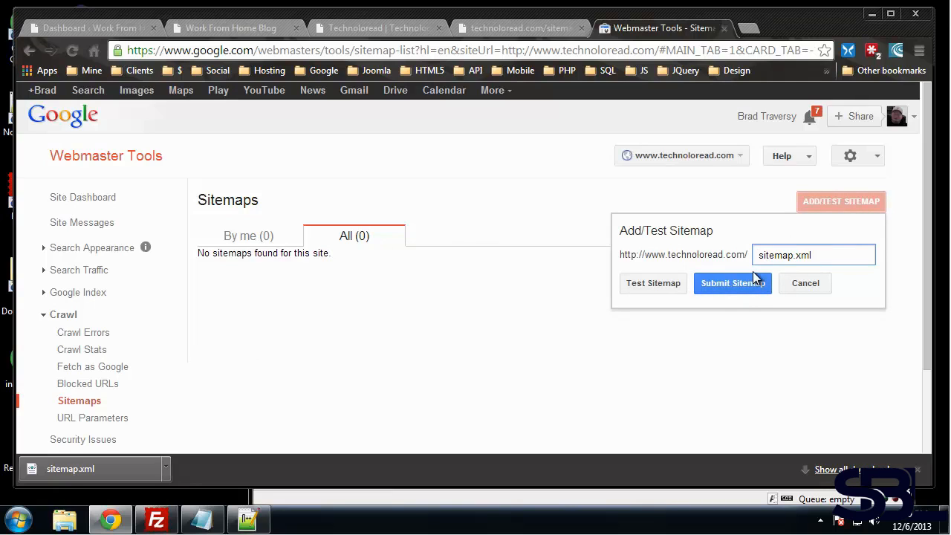
left_click(726, 288)
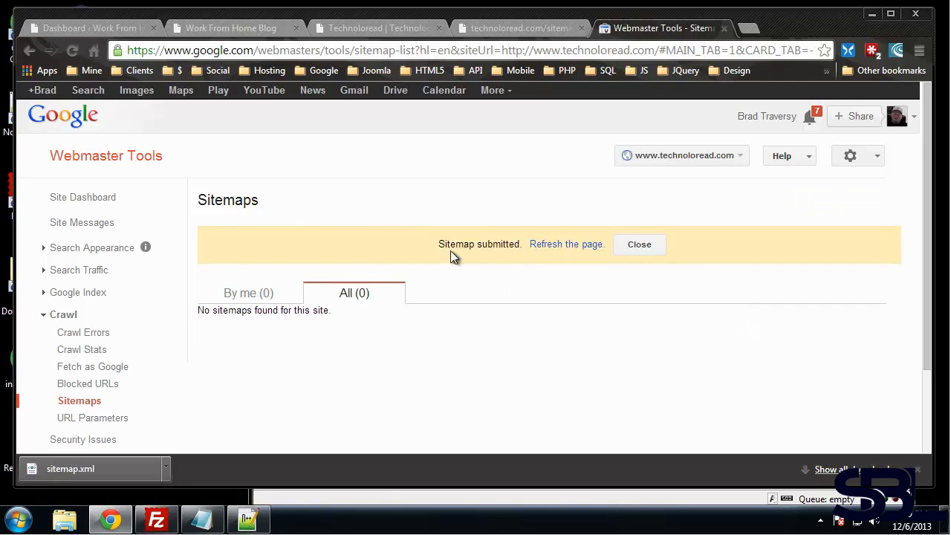
left_click(568, 243)
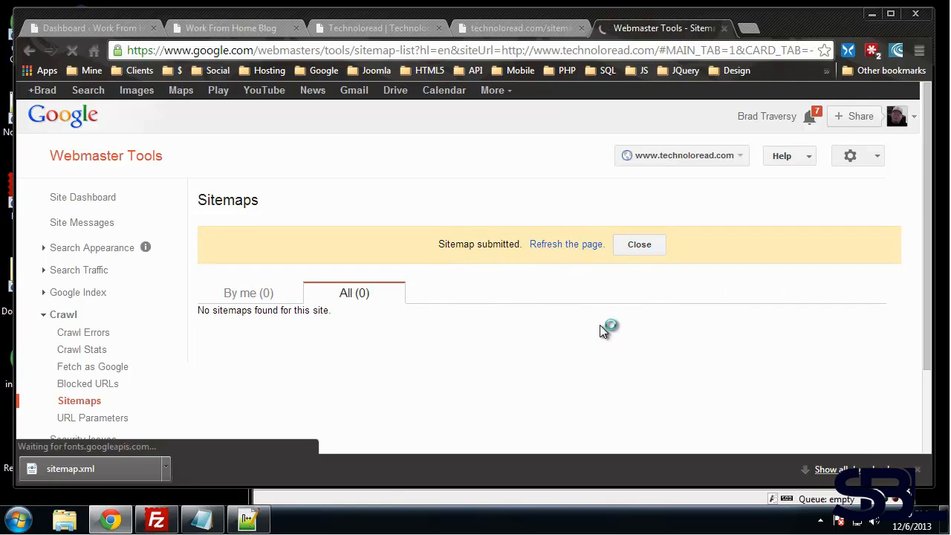
Review the submitted sitemap's content chart, its web pages figures and its entry in the sitemaps table
scroll(588, 332, "down", 3)
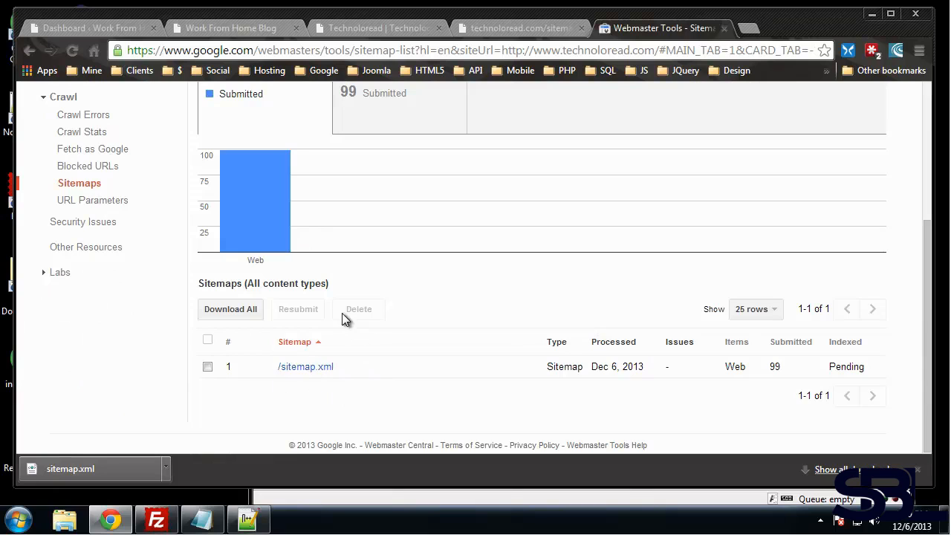
scroll(249, 352, "up", 1)
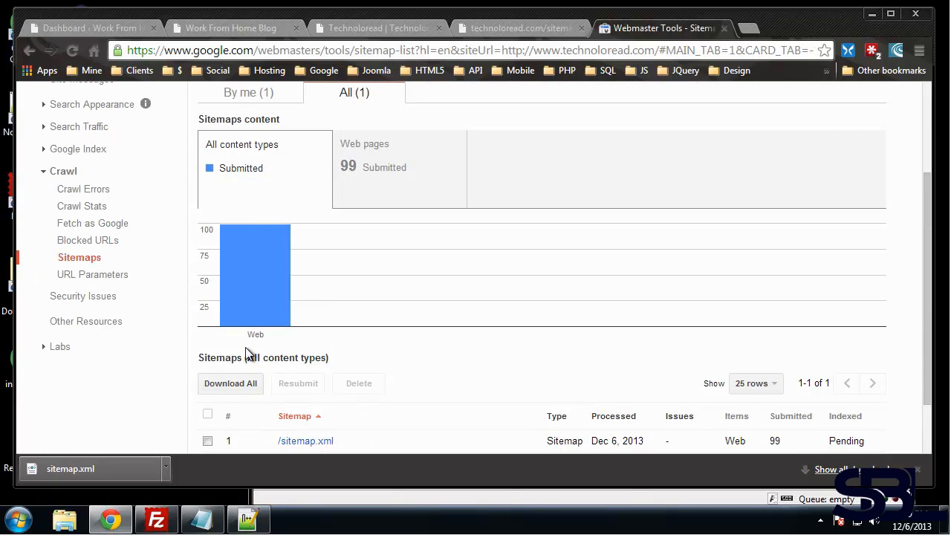
left_click(374, 165)
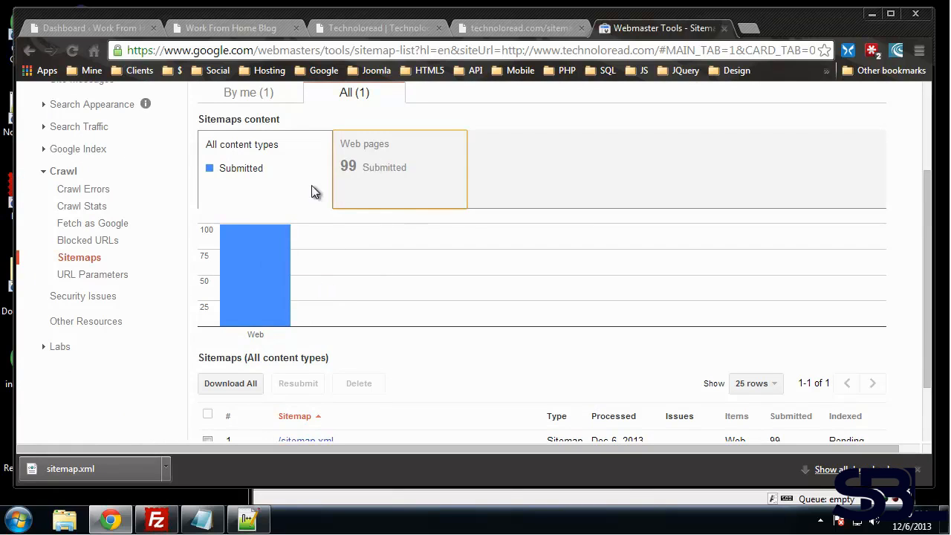
left_click(282, 236)
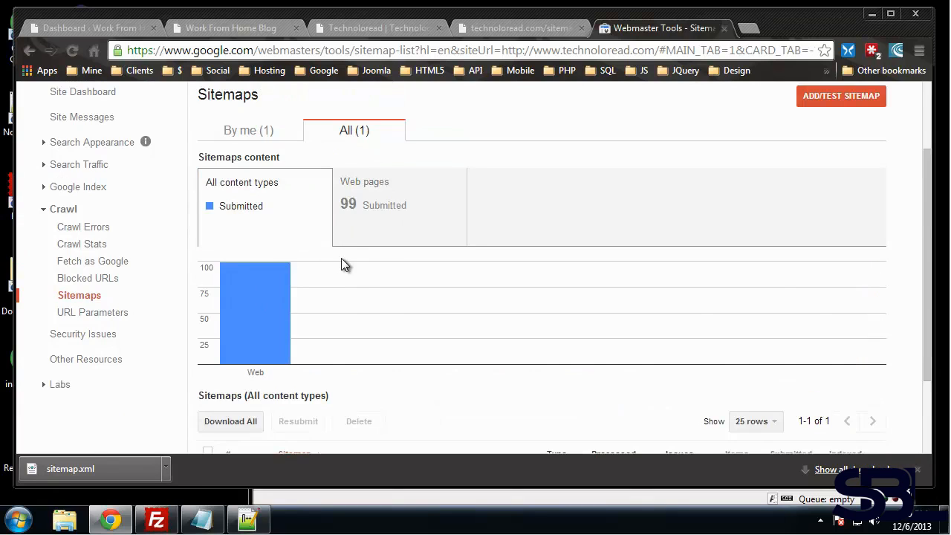
scroll(376, 310, "down", 2)
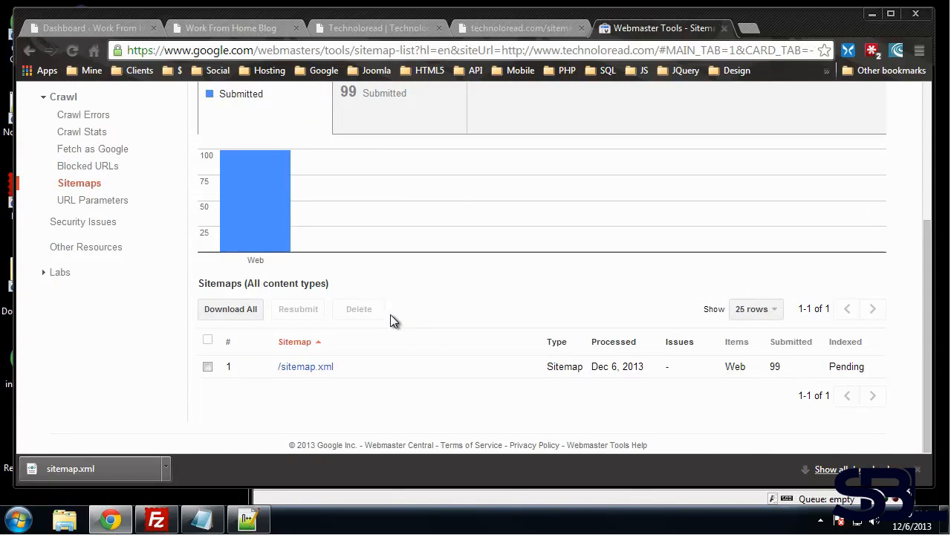